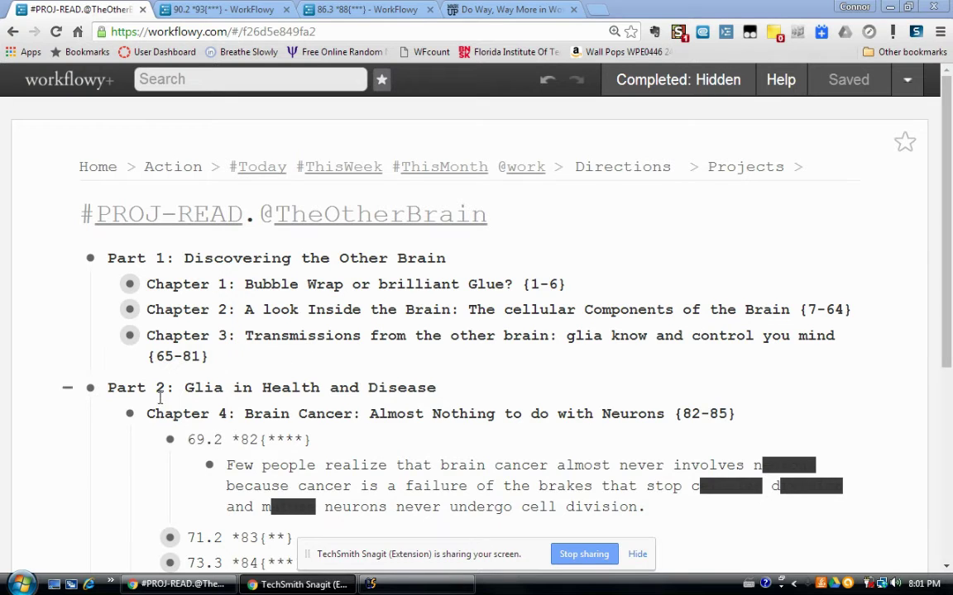
left_click(107, 416)
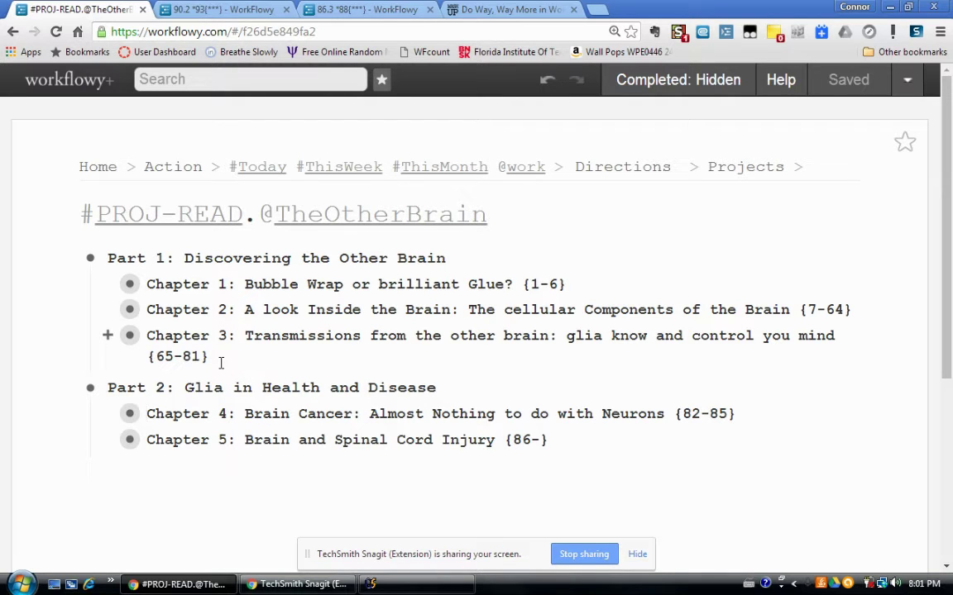
left_click_drag(510, 216, 481, 202)
left_click(274, 258)
left_click(107, 286)
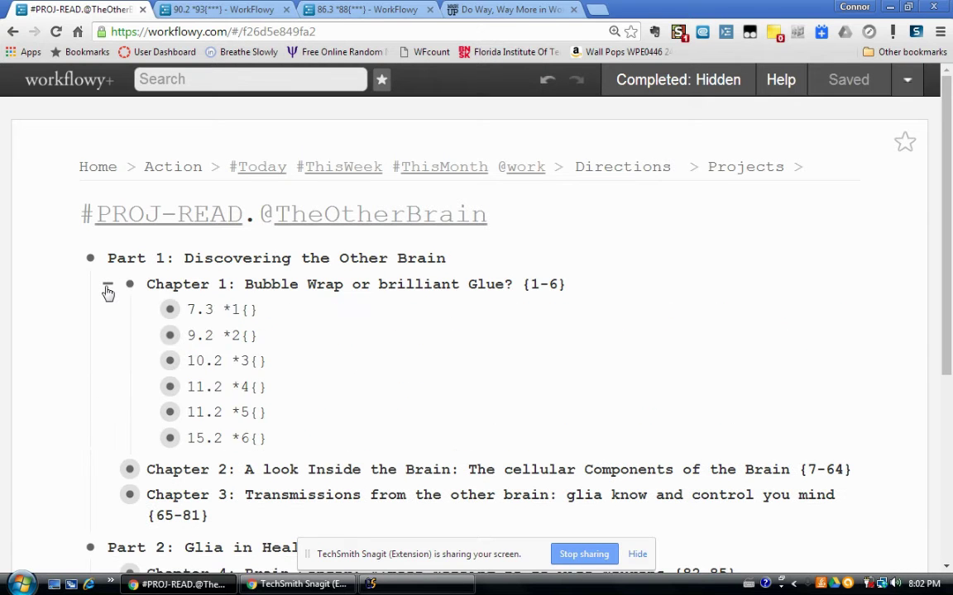
Open the 7.3 *1{} note under Chapter 1 to view its contents, and collapse it again
left_click(271, 348)
left_click(268, 362)
left_click(147, 309)
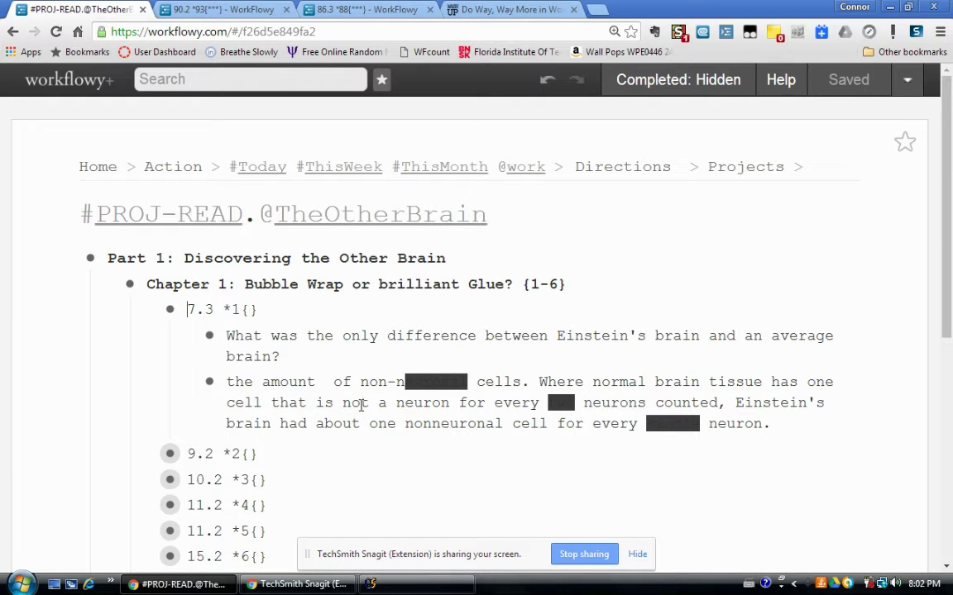
left_click(148, 310)
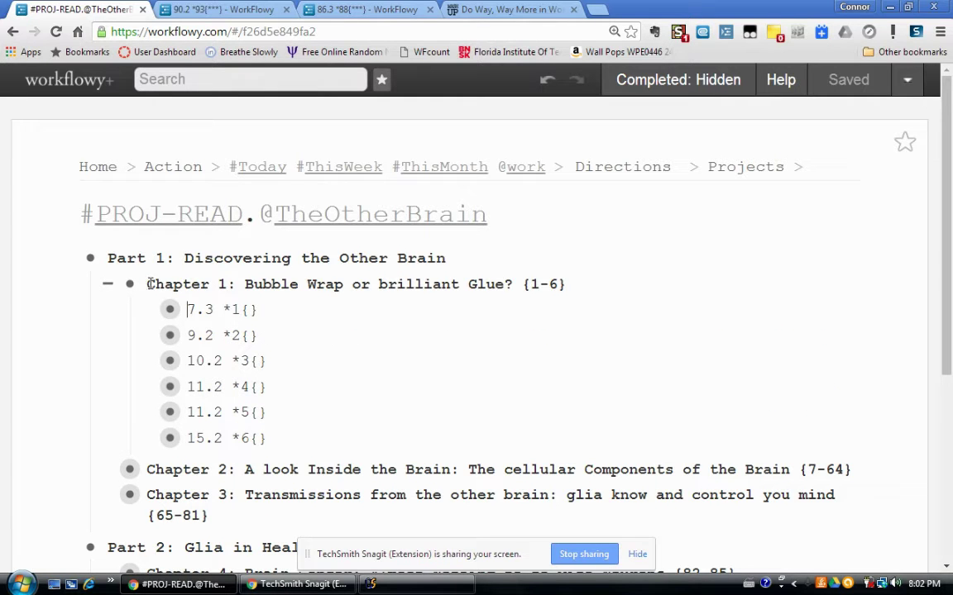
Examine the Chapter 1 title with its {1-6} range and the numbering of the six notes beneath it
left_click_drag(147, 284, 525, 284)
left_click(529, 283)
left_click(529, 285)
left_click_drag(232, 309, 263, 439)
left_click(264, 438)
mouse_move(233, 308)
left_mouse_down()
mouse_move(245, 309)
mouse_move(235, 309)
left_mouse_up()
left_click(190, 309)
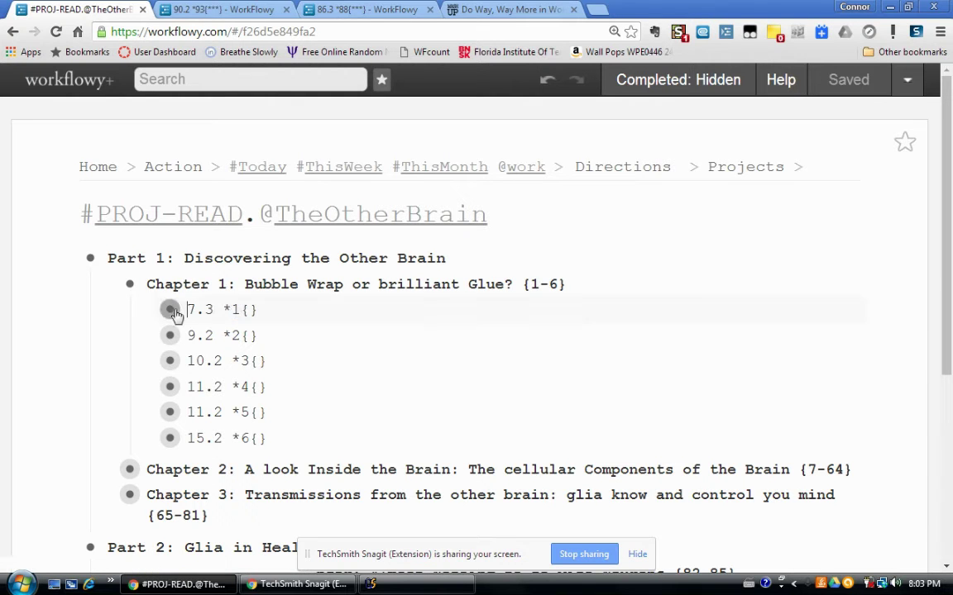
Expand the 7.3 *1{} note in Chapter 1 and examine its page reference, item number and question text
left_click(266, 310)
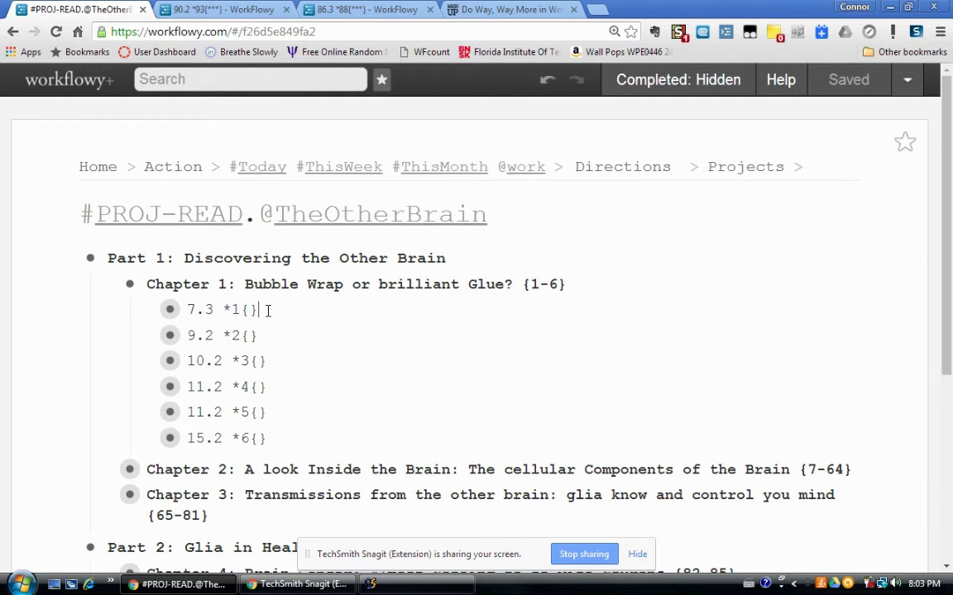
key("ctrl+Down")
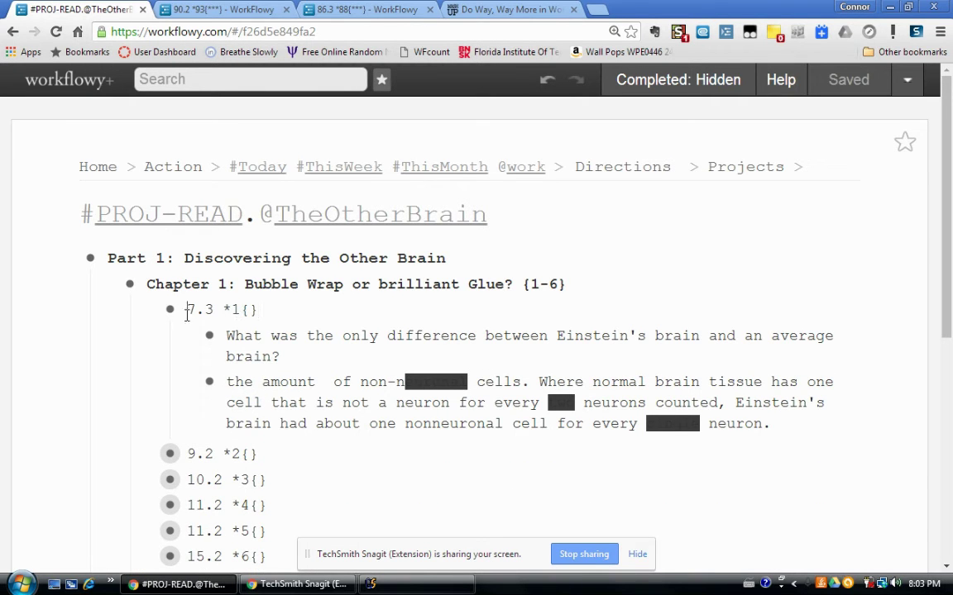
left_click(245, 356)
left_click_drag(188, 308, 196, 309)
key("Down")
key("Down")
left_click_drag(186, 308, 209, 308)
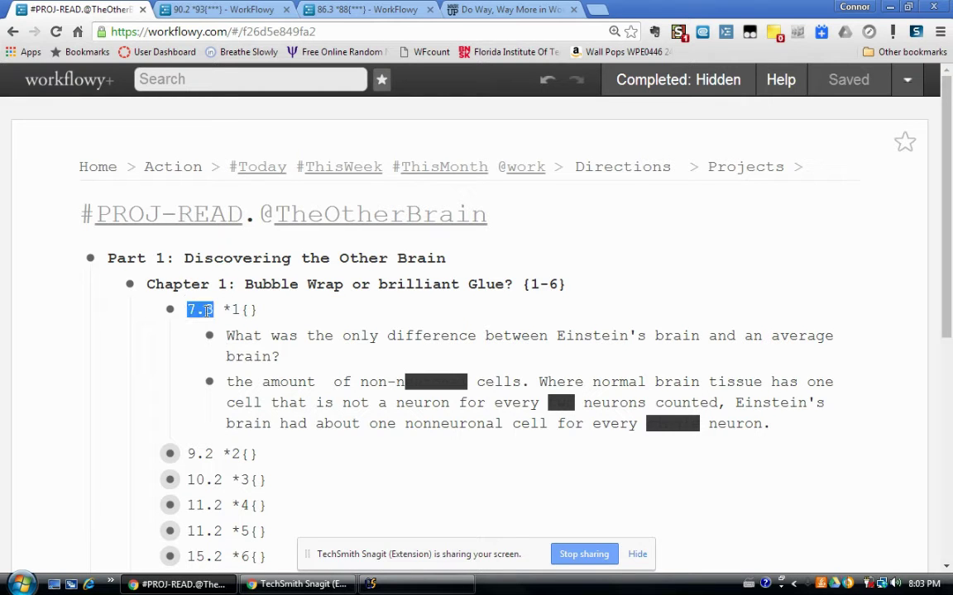
left_click(238, 310)
left_click_drag(234, 310, 260, 310)
left_click(261, 310)
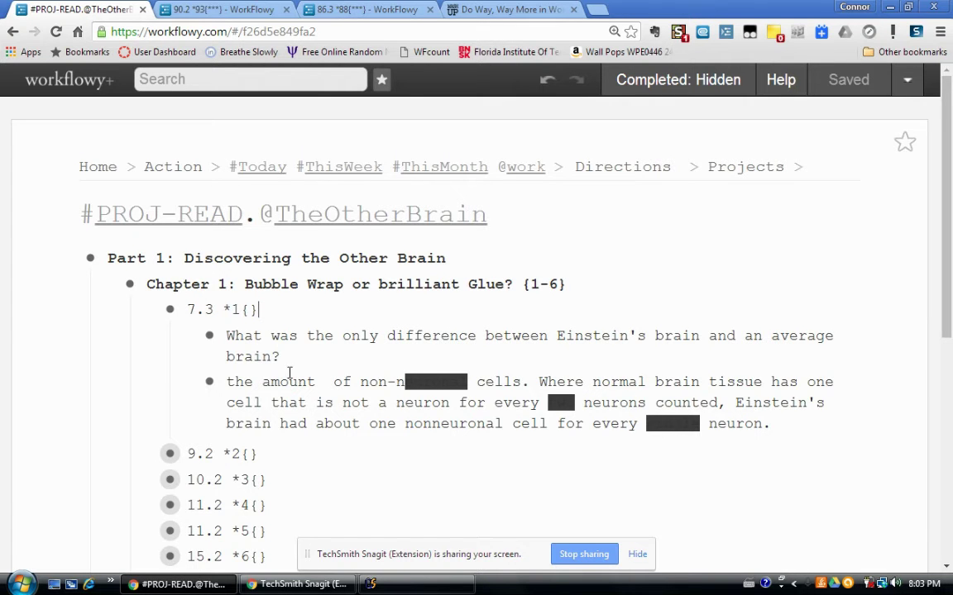
scroll(288, 383, "down", 1)
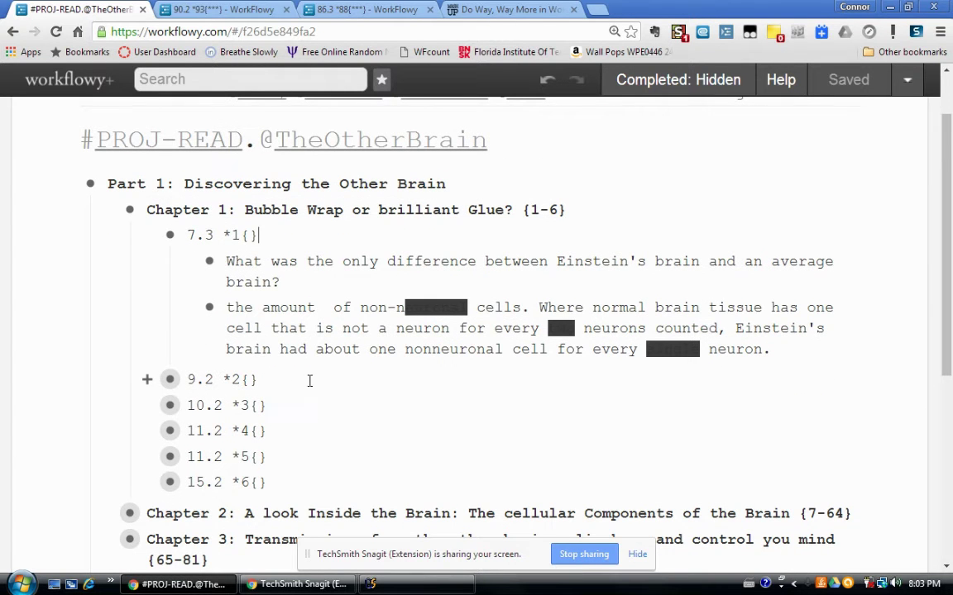
Collapse Chapter 1 together with its open 7.3 *1{} note, and expand Chapter 4 on brain cancer
left_click(148, 237)
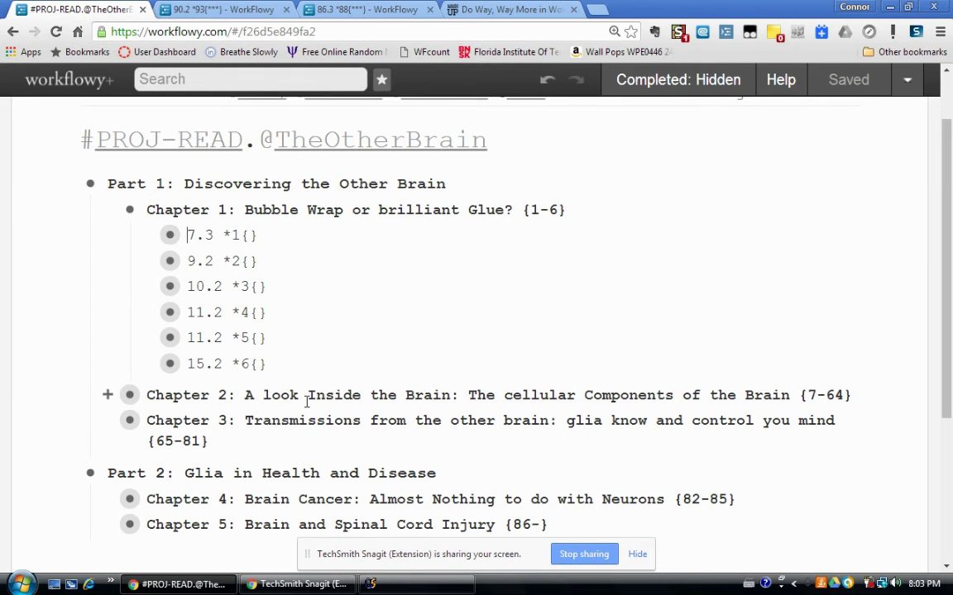
left_click(108, 213)
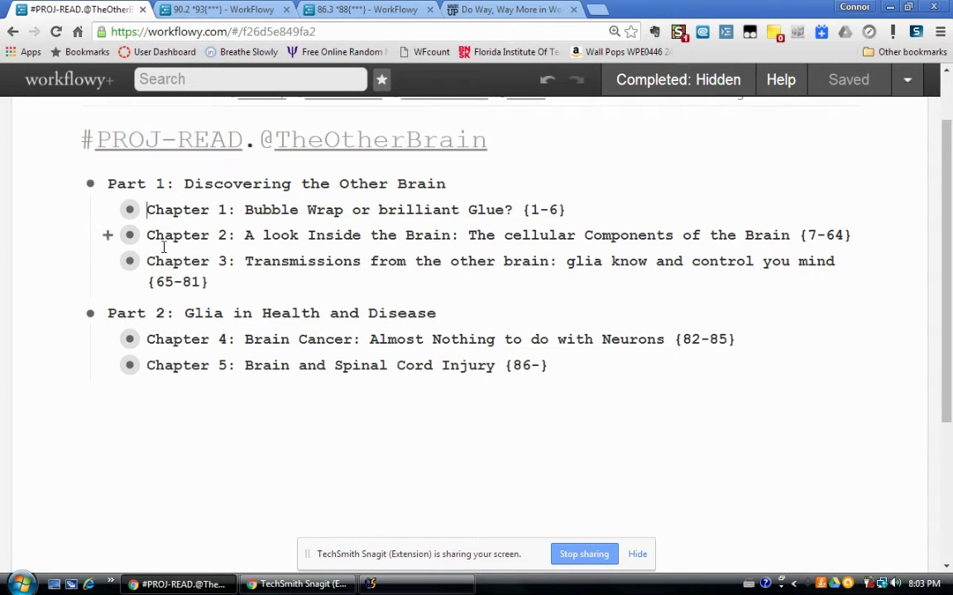
scroll(286, 352, "down", 1)
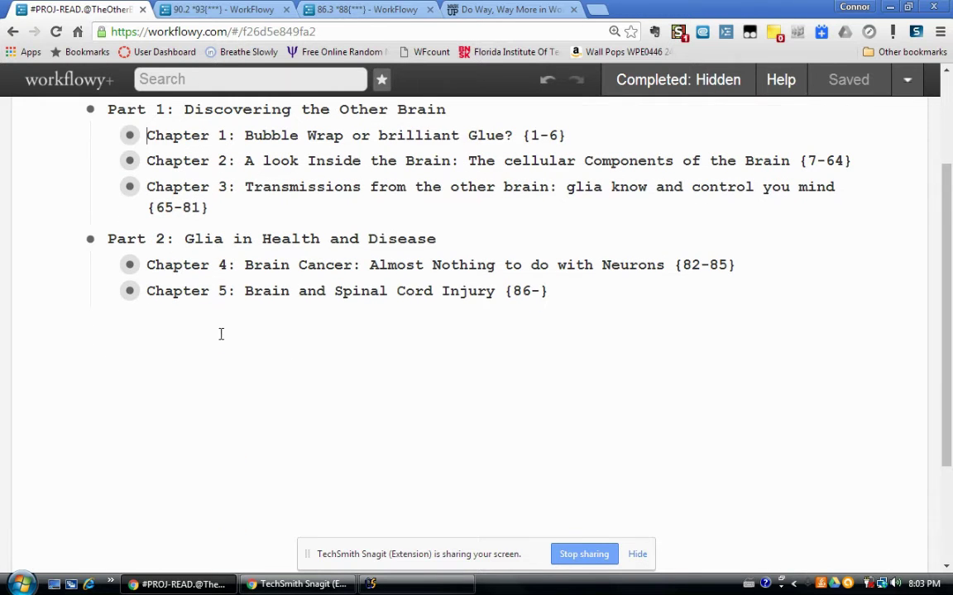
left_click(103, 268)
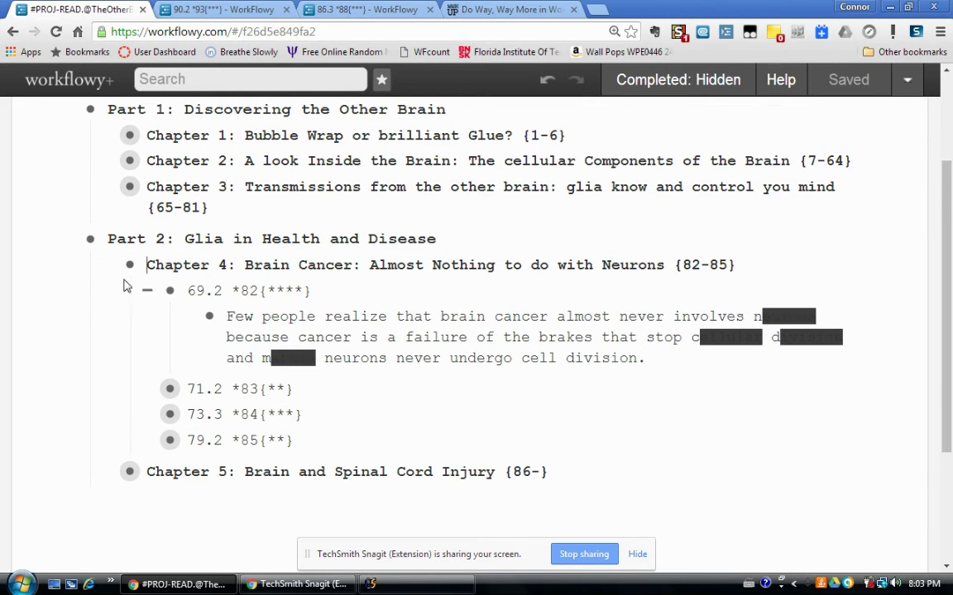
Turn off the "blacked out words (U)" style so the underlined words are readable
left_click(679, 33)
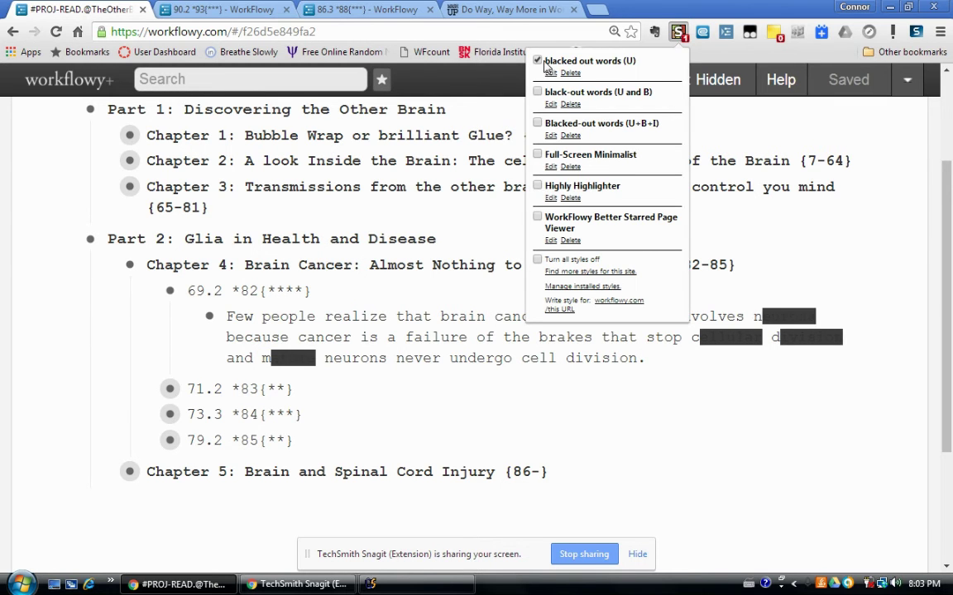
left_click(537, 60)
left_click(786, 246)
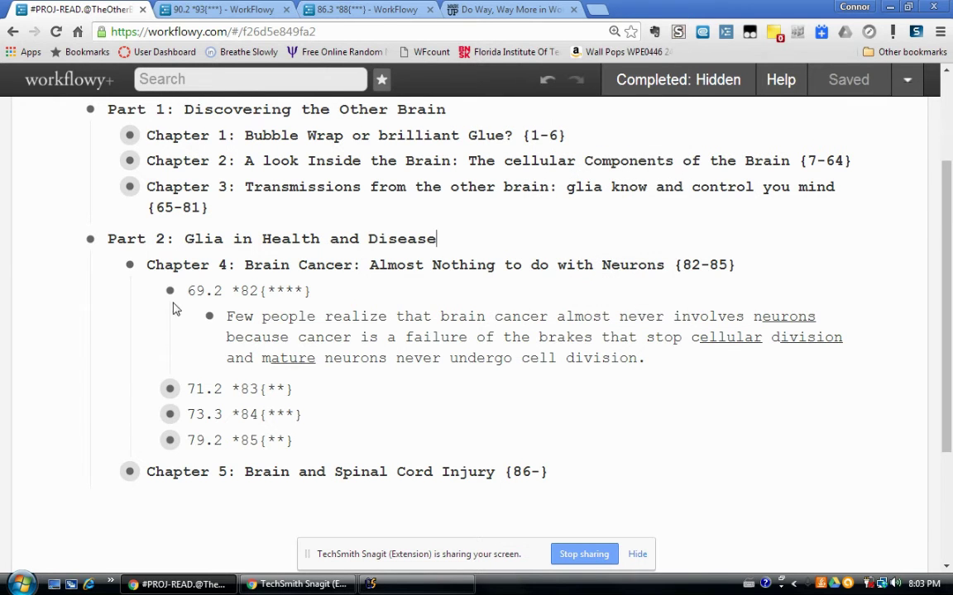
Examine the 69.2 *82 note in Chapter 4, including its page reference, item number and full sentence
double_click(244, 292)
double_click(222, 264)
left_click(254, 306)
scroll(446, 298, "down", 1)
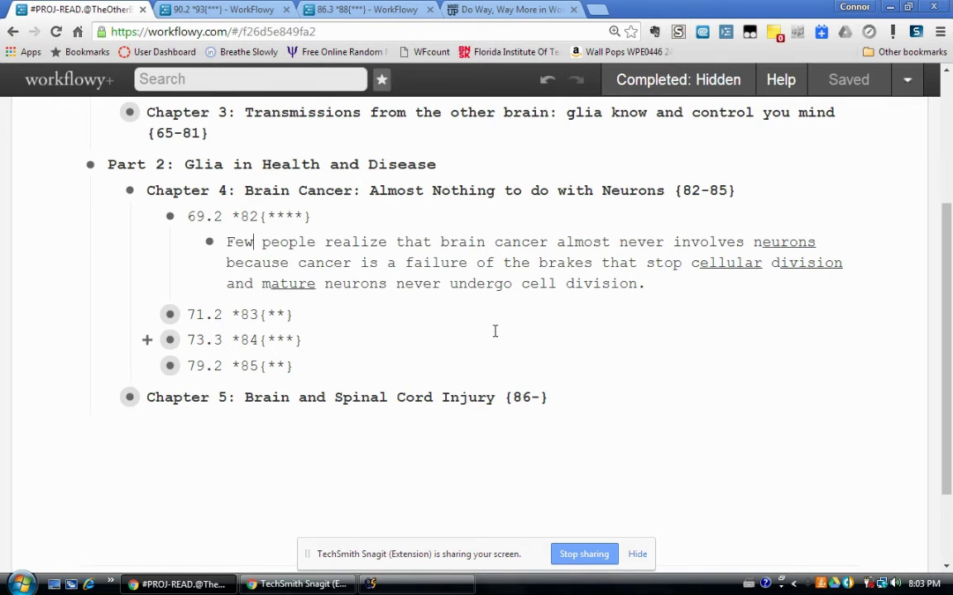
left_click_drag(228, 241, 644, 283)
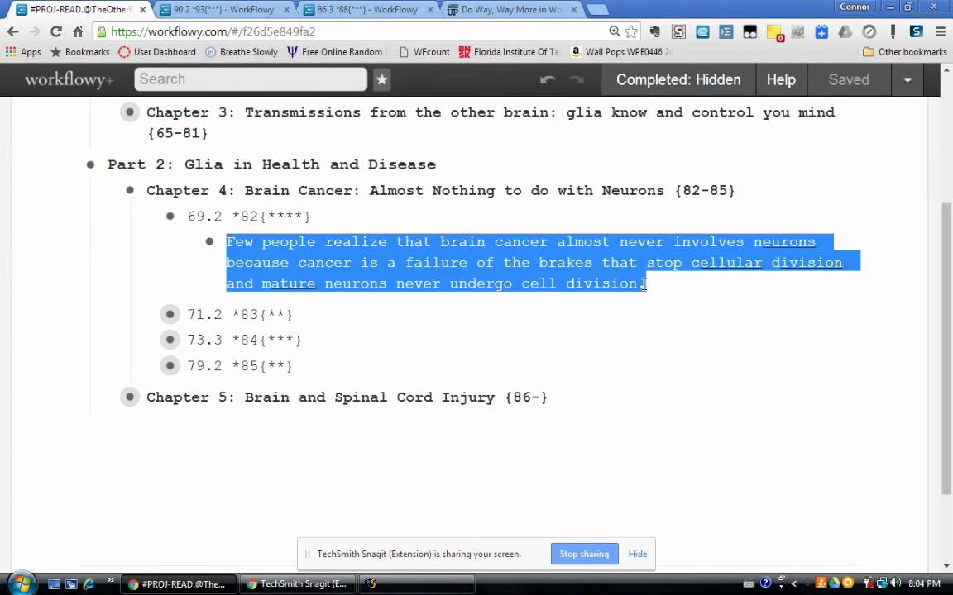
left_click(645, 283)
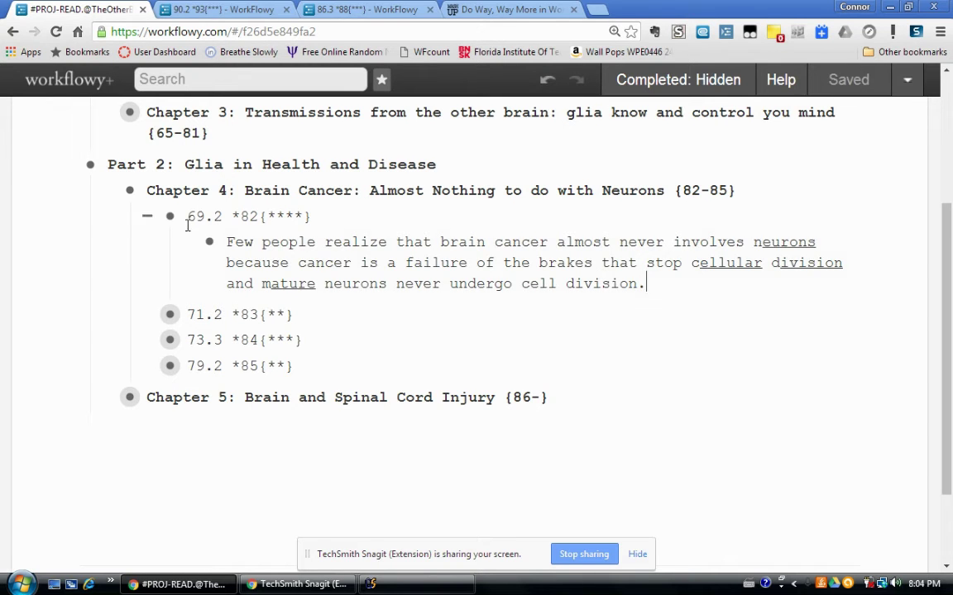
left_click_drag(187, 216, 201, 214)
left_click(235, 240)
key("Up")
Review the partly underlined key words "neurons", "cellular division" and "mature" in the 69.2 *82 note
double_click(755, 242)
left_click(818, 239)
left_click_drag(692, 262, 842, 263)
left_click(842, 263)
left_click_drag(262, 283, 318, 284)
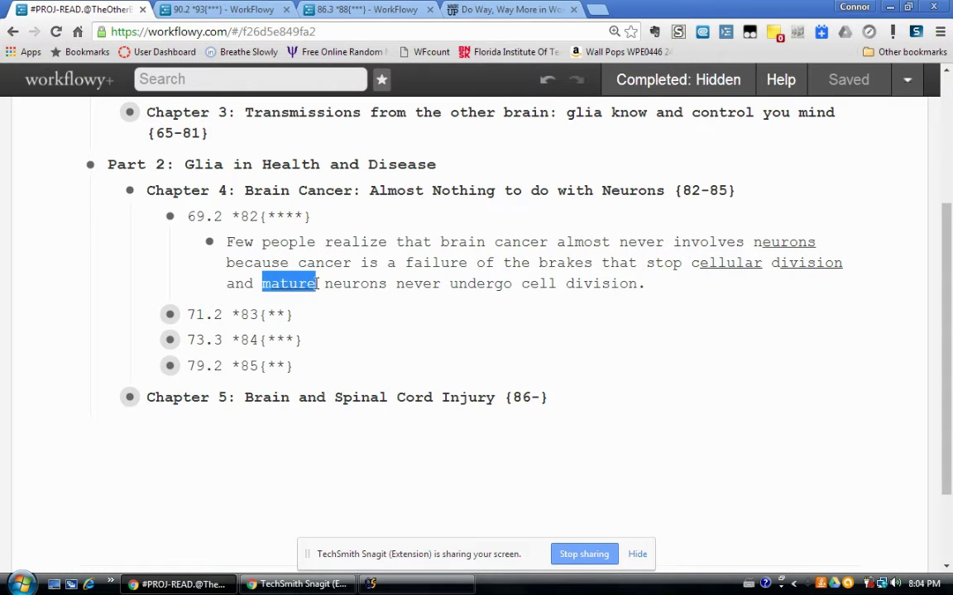
key("ctrl+u")
left_click(453, 283)
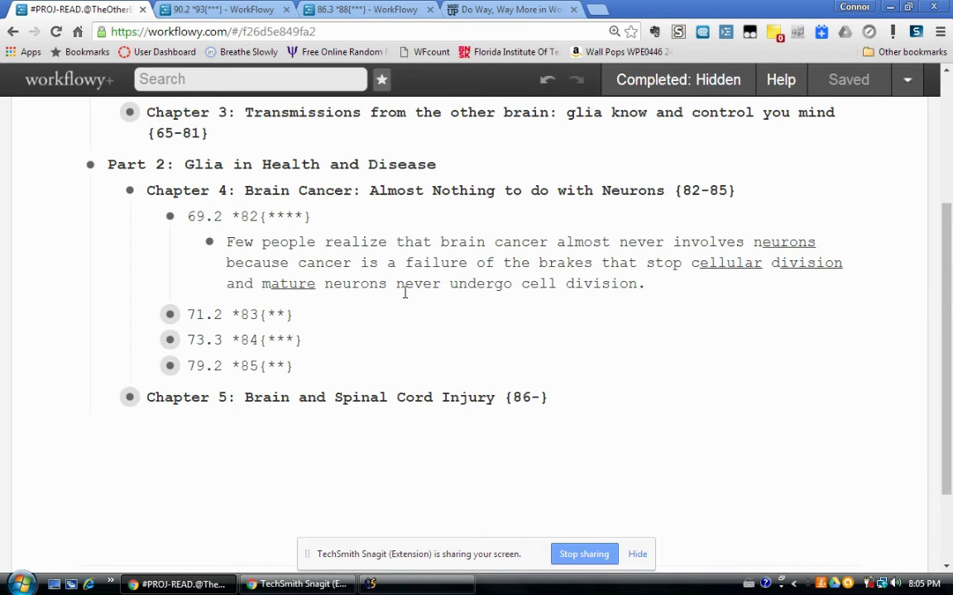
View the "Do Way, Way More in WorkFlowy" e-book page on Productivity Mashup and return to the reading outline
left_click(497, 10)
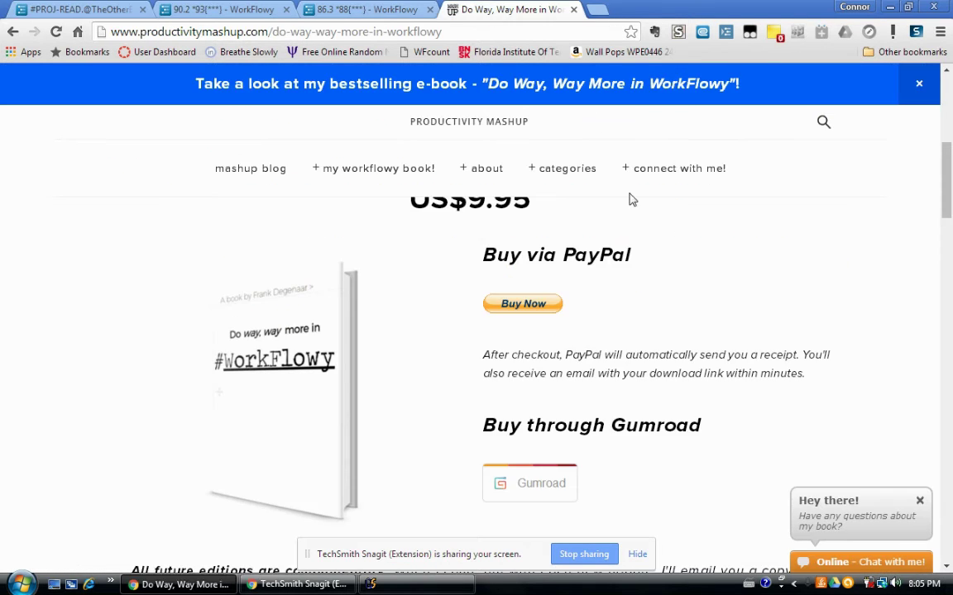
scroll(239, 379, "up", 5)
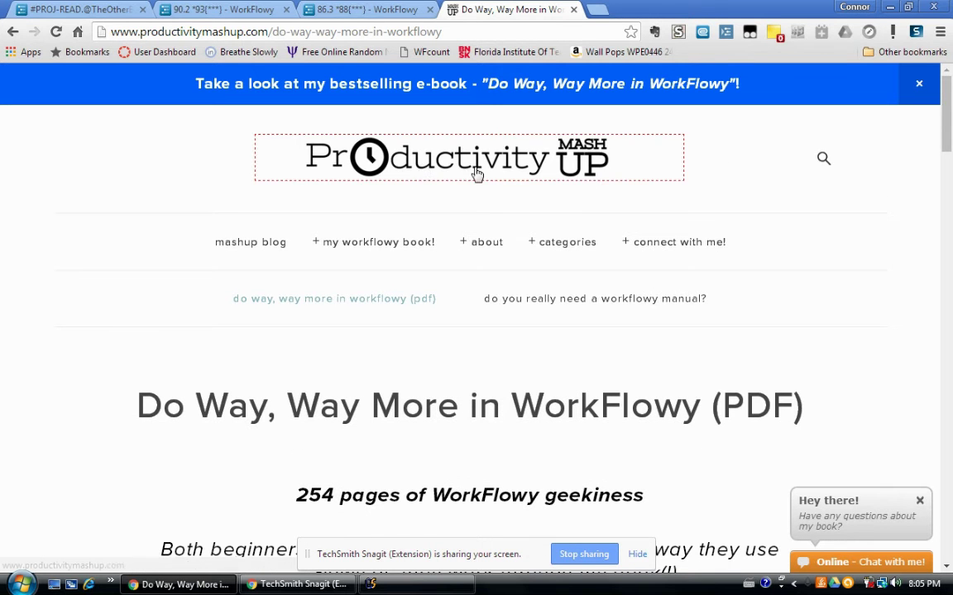
mouse_move(476, 241)
scroll(431, 322, "down", 5)
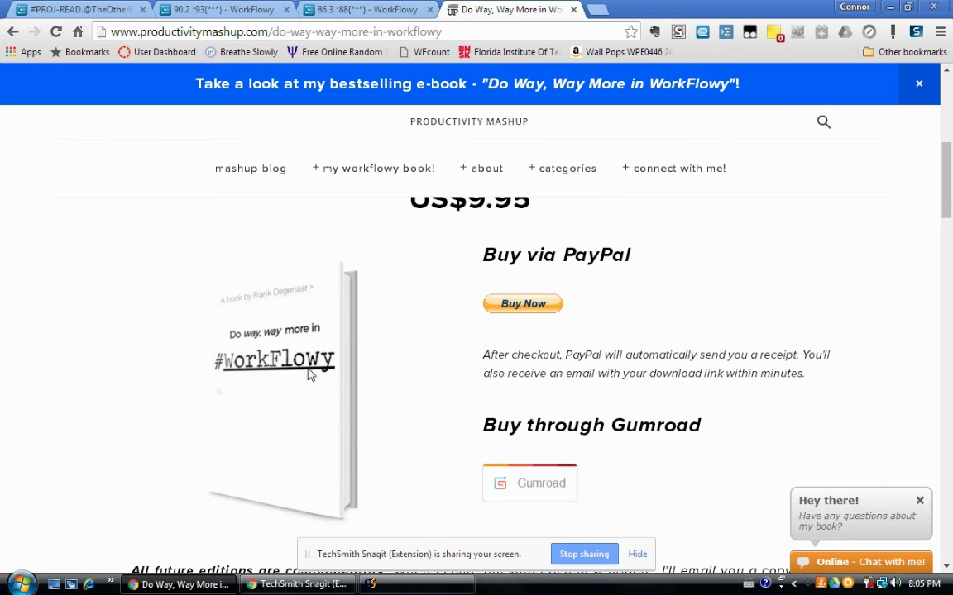
left_click(82, 9)
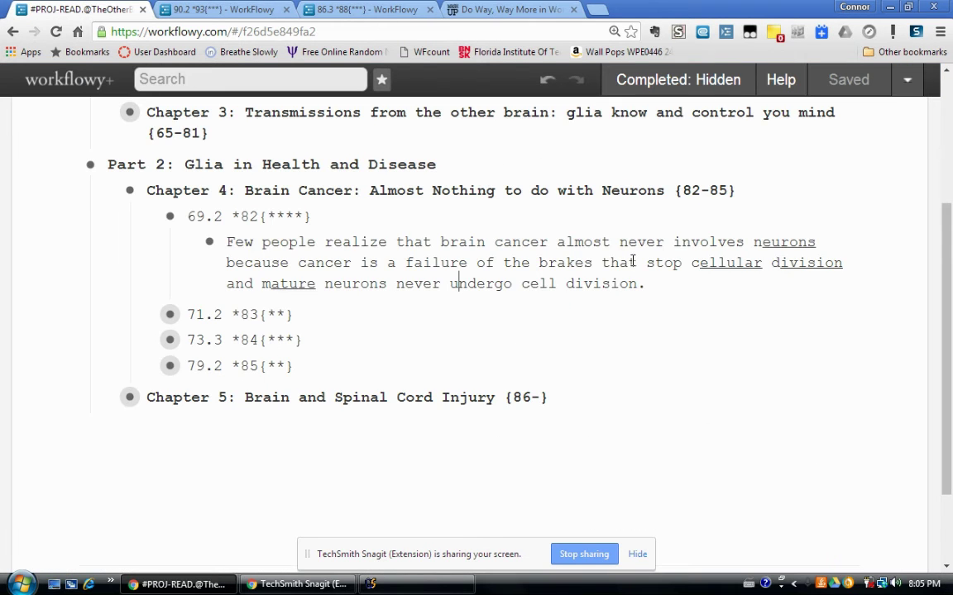
Enable the "blacked out words (U)" style to hide the underlined words in the notes
scroll(679, 325, "up", 3)
scroll(679, 325, "down", 1)
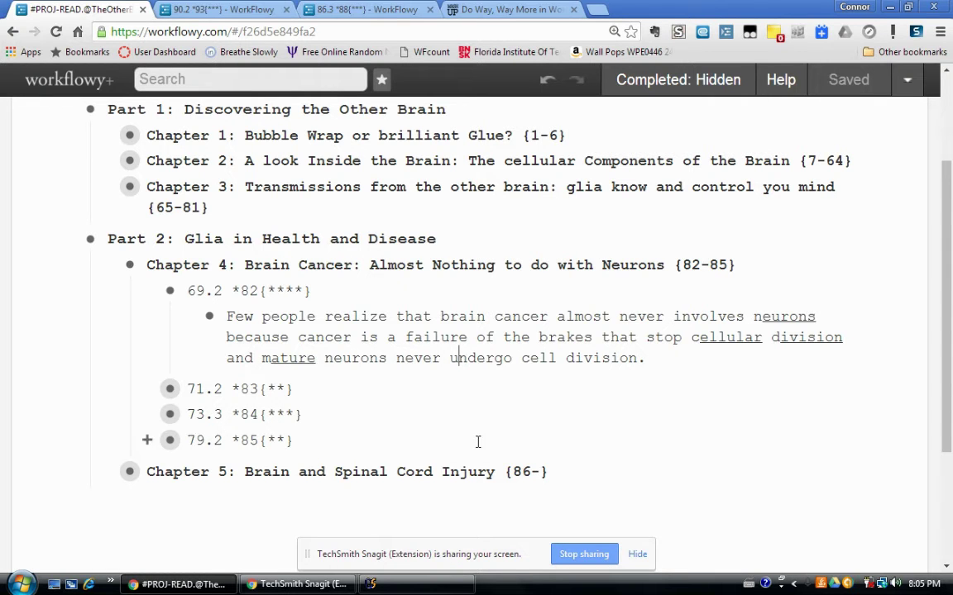
left_click(679, 36)
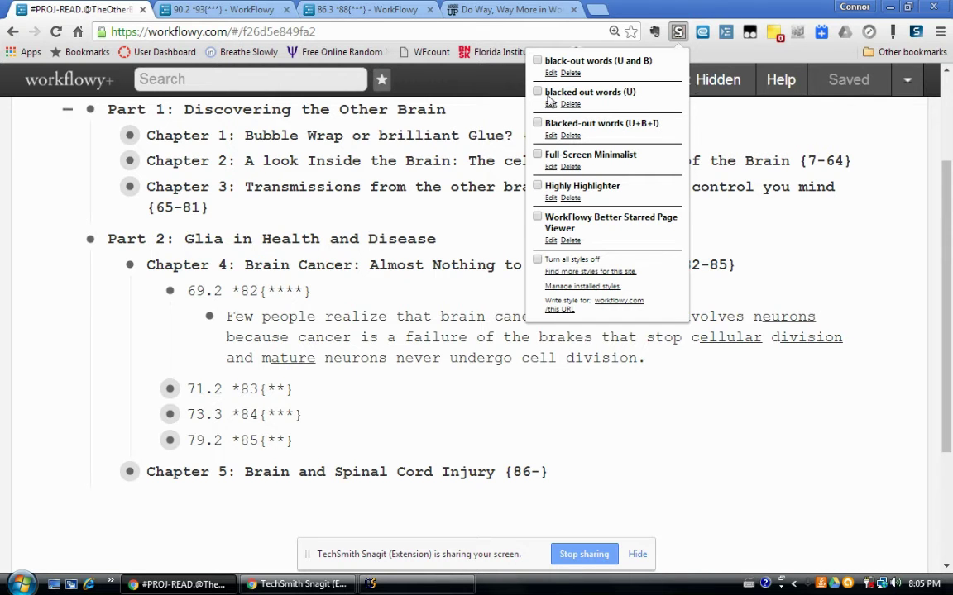
left_click(538, 92)
left_click(512, 358)
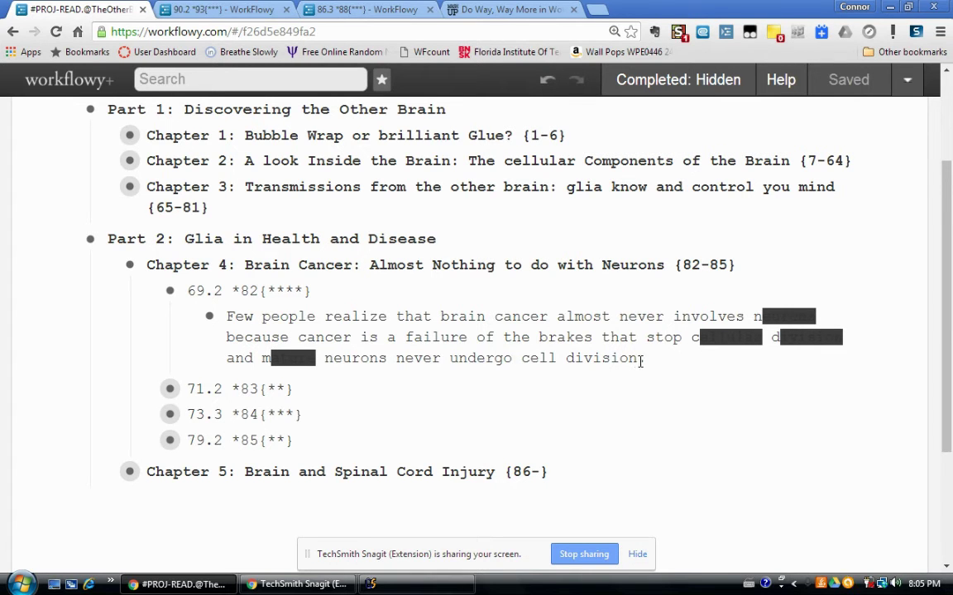
Read the 69.2 *82 sentence and highlight its first blacked-out word to reveal the hidden answer
left_click_drag(228, 316, 260, 316)
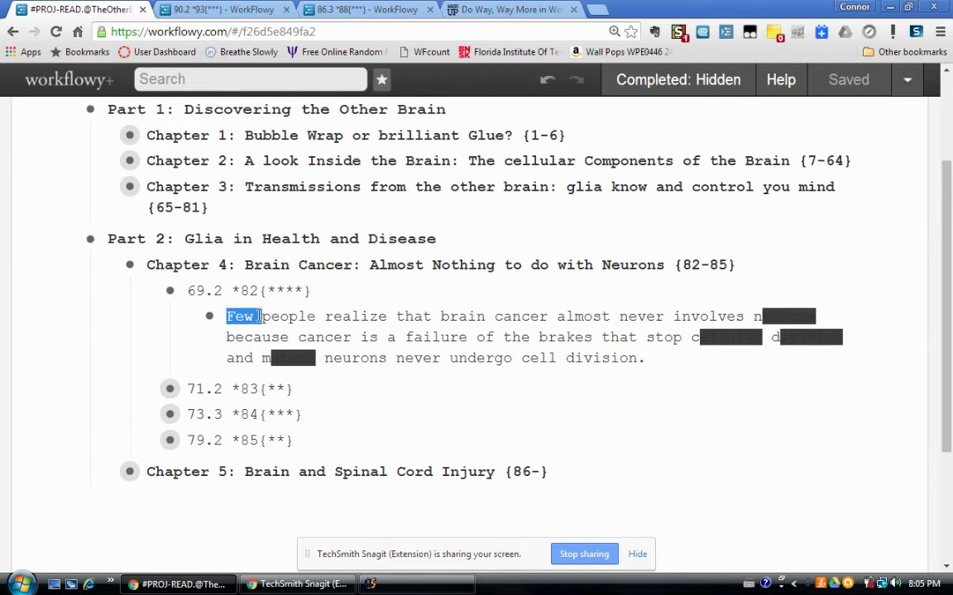
left_click(261, 317)
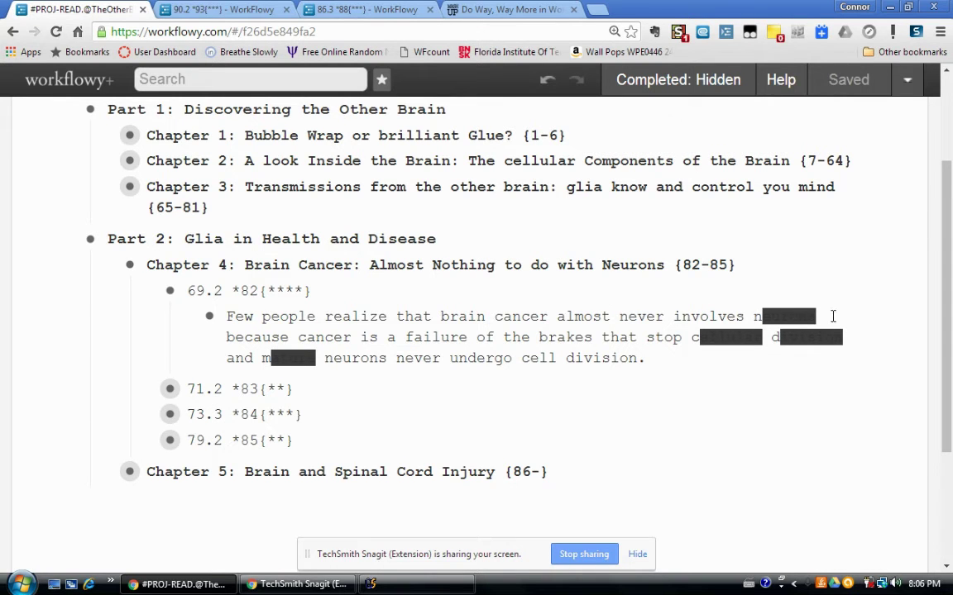
double_click(758, 316)
left_click(755, 317)
left_click_drag(751, 316, 822, 317)
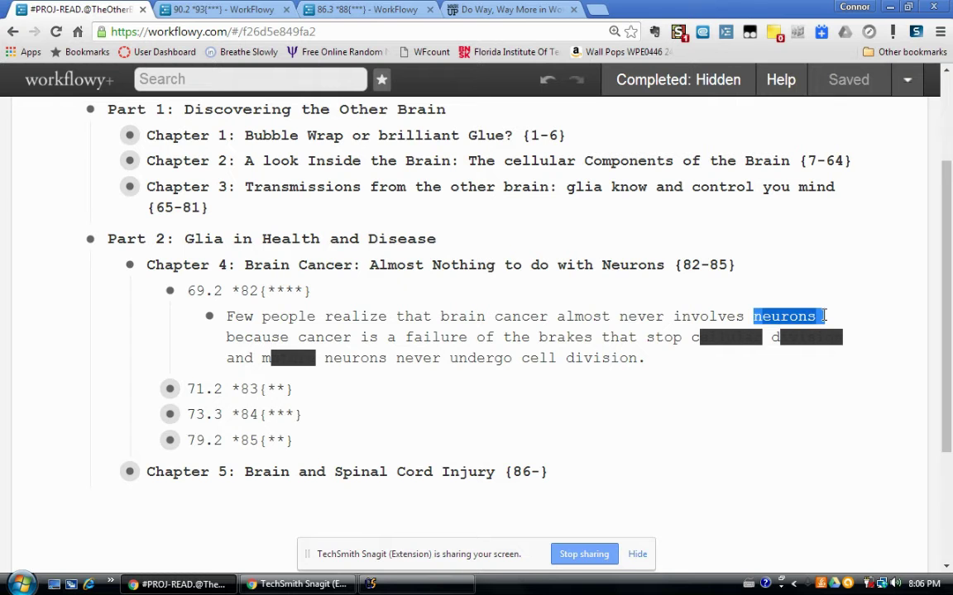
left_click(824, 316)
left_click_drag(745, 317, 823, 316)
left_click(823, 316)
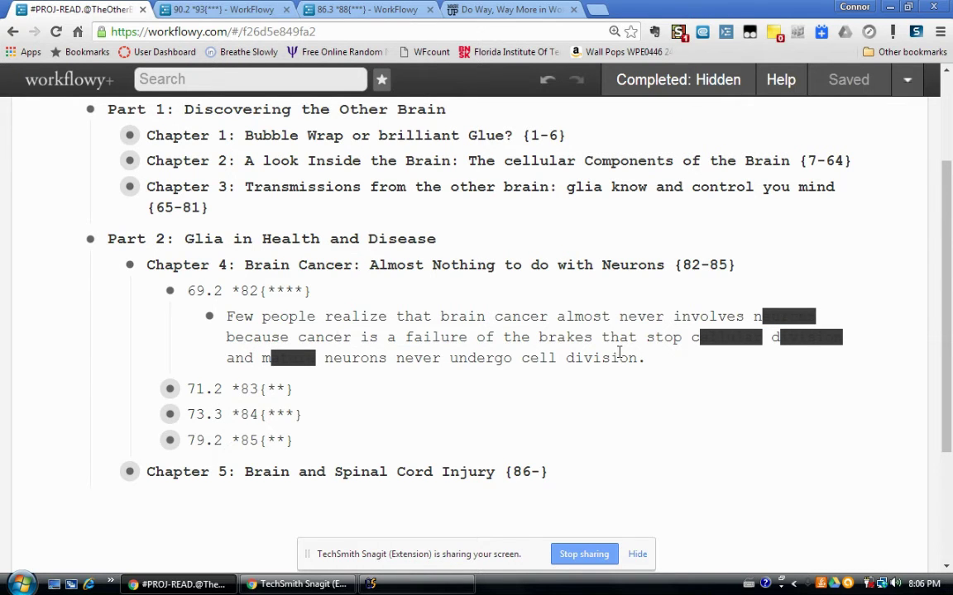
Check the remaining blacked-out words on the second and third lines of the 69.2 *82 note by highlighting them
left_click(694, 339)
key("ctrl+Right")
type("p")
left_click_drag(693, 338, 852, 337)
left_click(263, 359)
left_click_drag(263, 359, 315, 359)
left_click(339, 359)
left_click(592, 358)
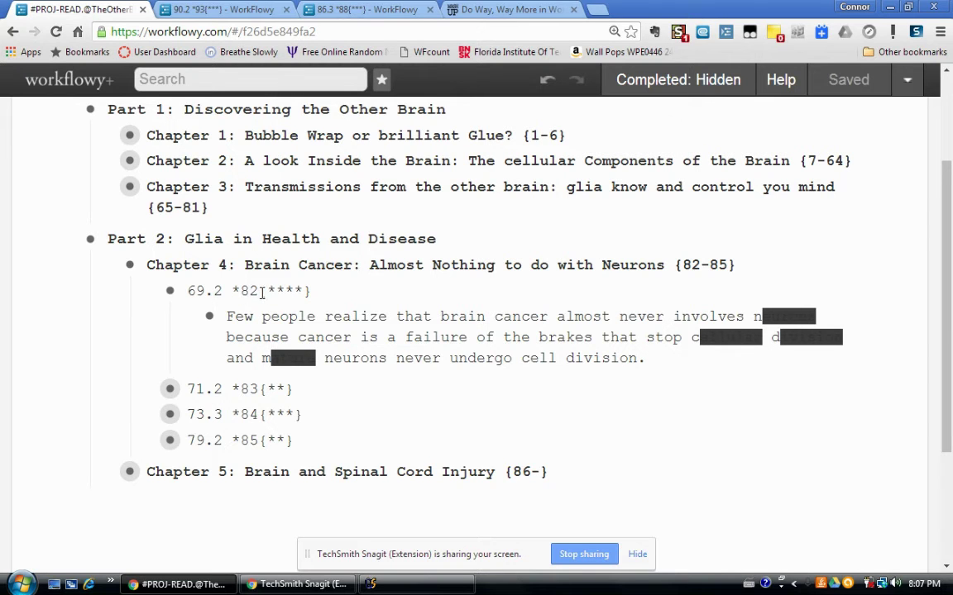
Remove one asterisk from the braces in the 69.2 *82 heading, leaving {***}
double_click(261, 291)
left_click(298, 287)
key("BackSpace")
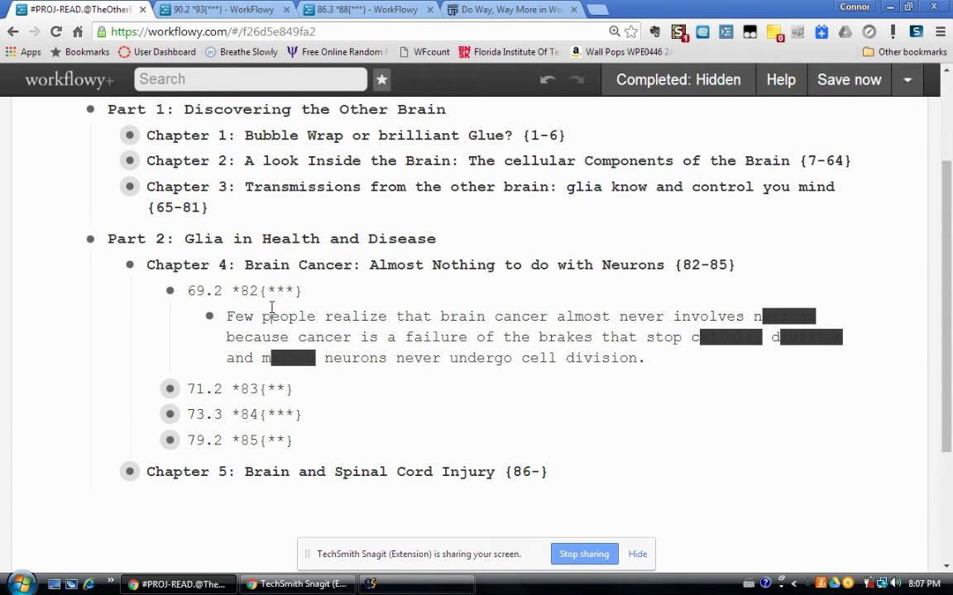
left_click_drag(262, 291, 303, 290)
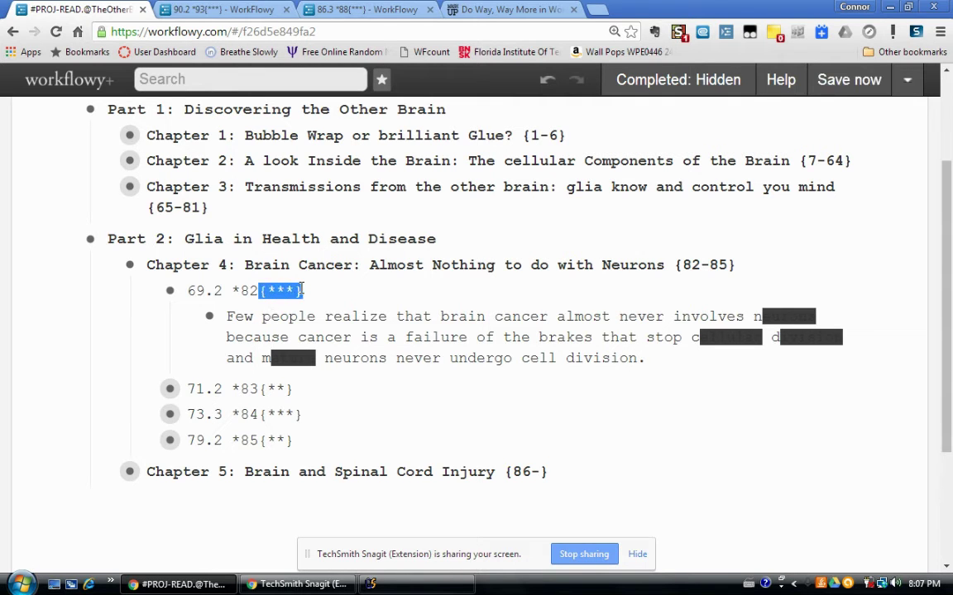
Highlight the asterisk braces, the note number 82 and the blacked-out sentence of the 69.2 *82 note in turn
left_click(276, 321)
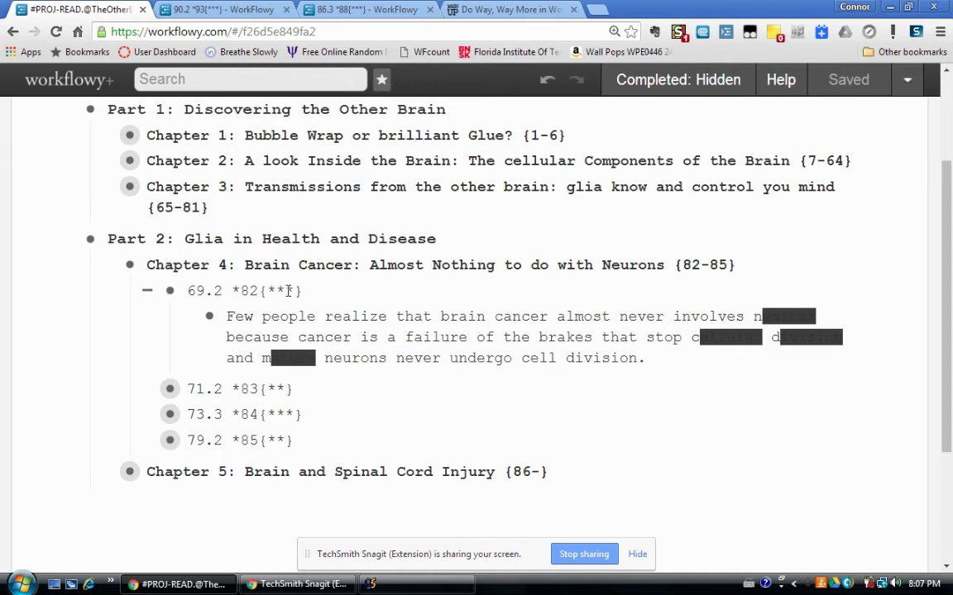
left_click_drag(305, 290, 261, 290)
left_click(271, 290)
left_click_drag(239, 290, 255, 291)
left_click(255, 291)
left_click_drag(226, 317, 731, 355)
left_click(641, 357)
Remove all asterisks from the 69.2 *82 heading, leaving {}, and highlight the empty braces
left_click(289, 296)
key("BackSpace")
key("BackSpace")
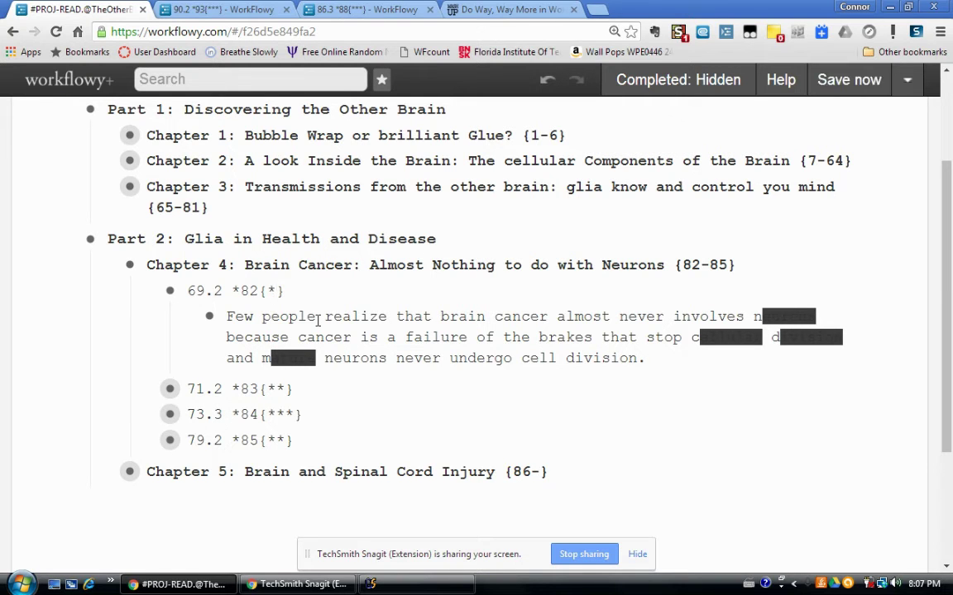
key("BackSpace")
left_click_drag(258, 290, 274, 290)
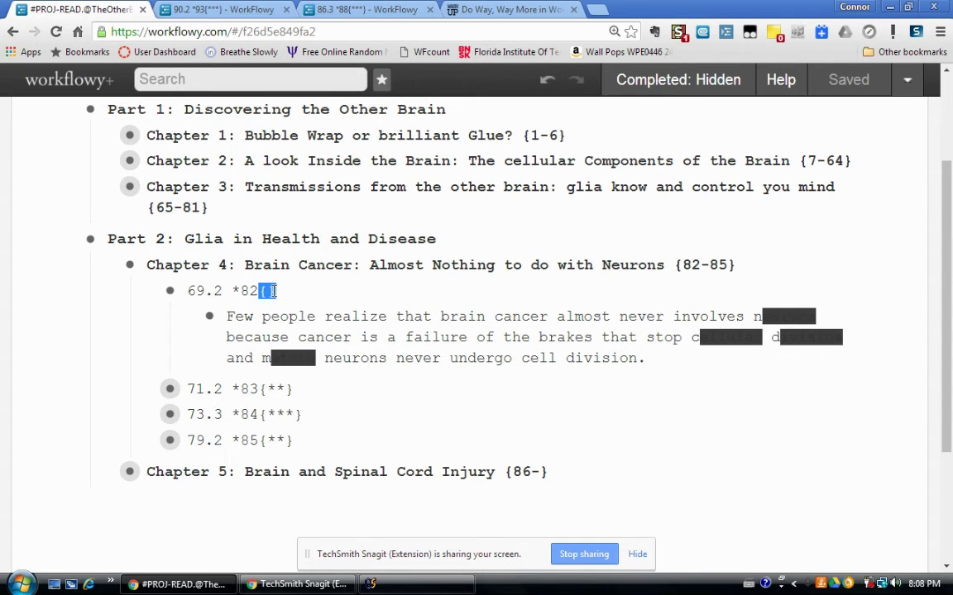
Enter four asterisks between the braces of the 69.2 *82 heading, making {****}
left_click(287, 294)
key("Left")
type("***")
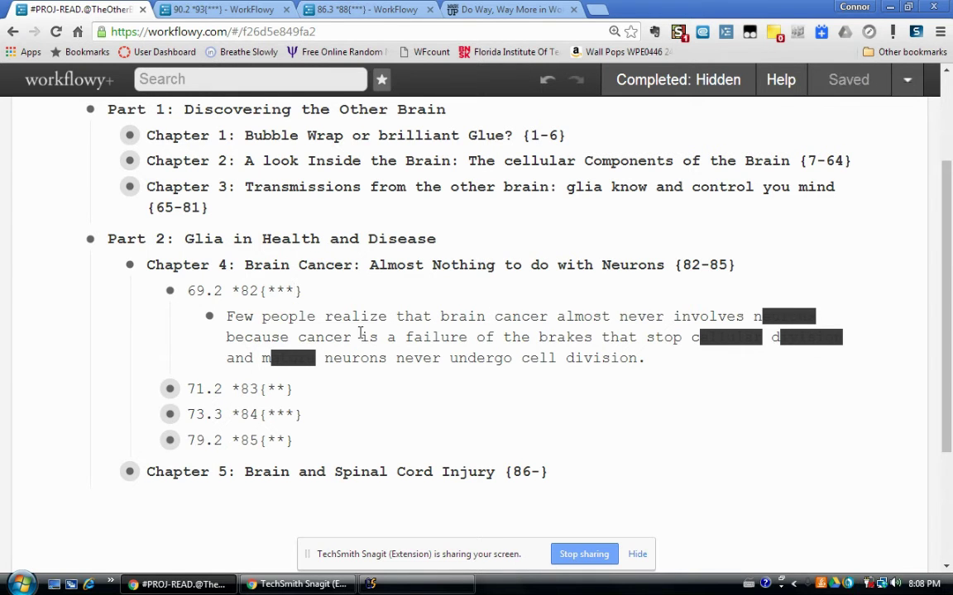
type("*")
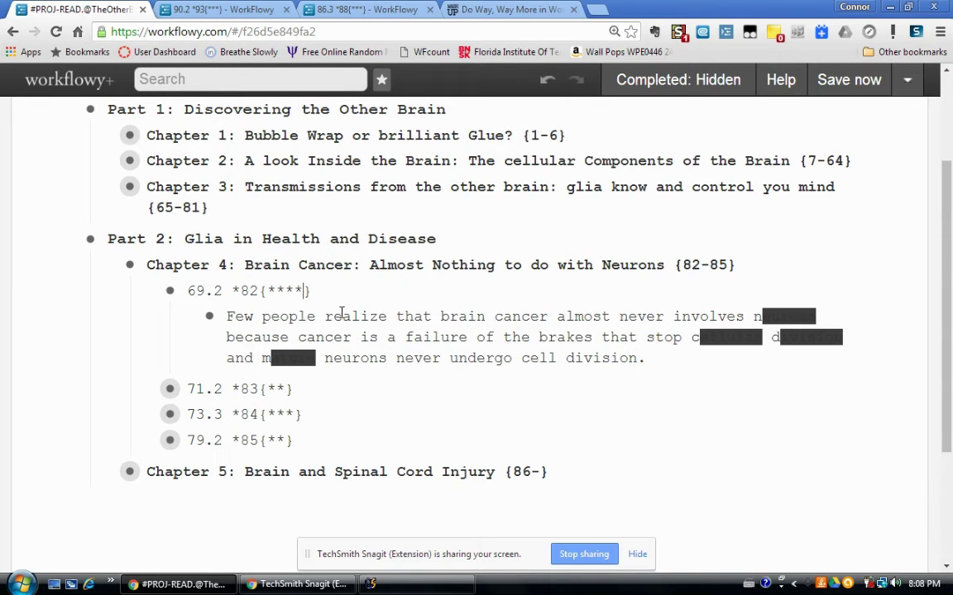
Highlight the first asterisks in the 69.2 *82 heading and add a fifth one, making {*****}
left_click_drag(267, 292, 298, 291)
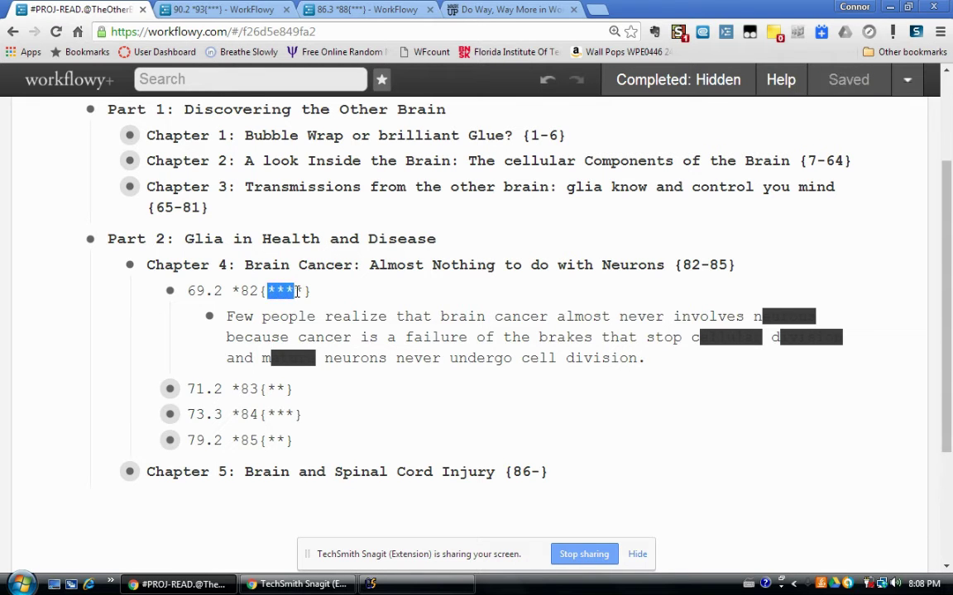
left_click(295, 291)
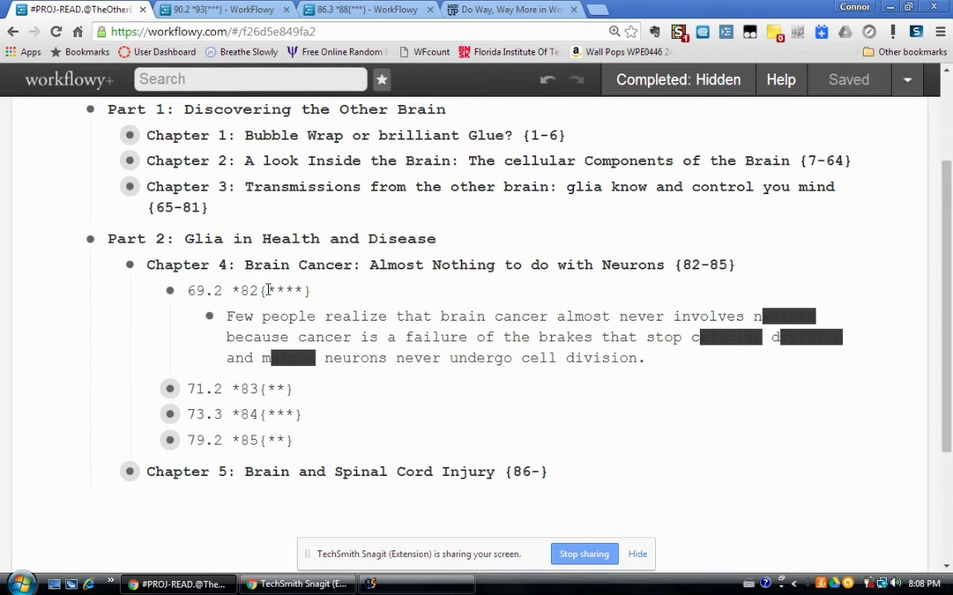
left_click_drag(268, 291, 298, 290)
left_click(304, 290)
left_click(303, 291)
type("*")
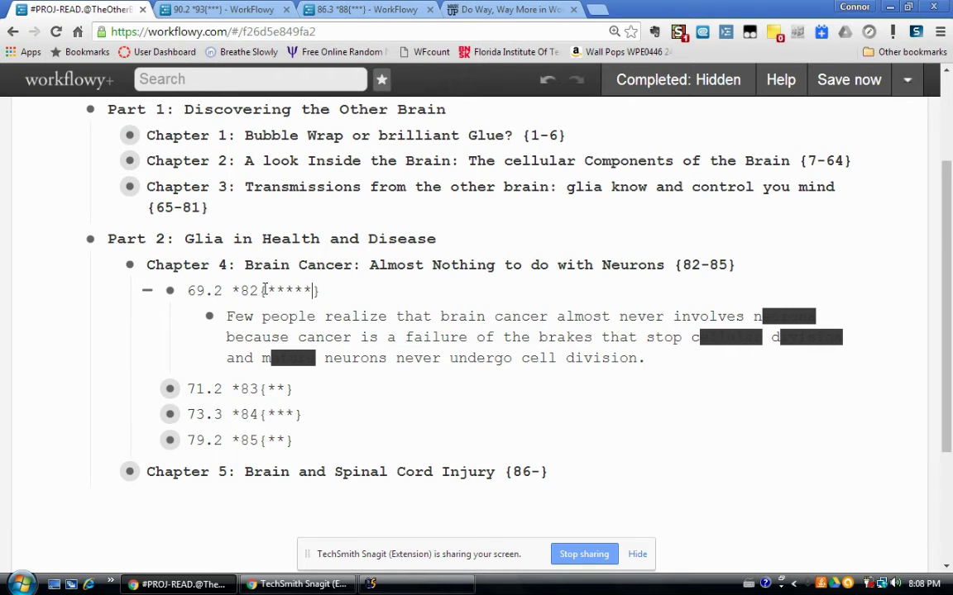
Highlight the five asterisks in the 69.2 *82 heading and remove the last one, leaving {****}
left_click_drag(268, 291, 312, 290)
key("Right")
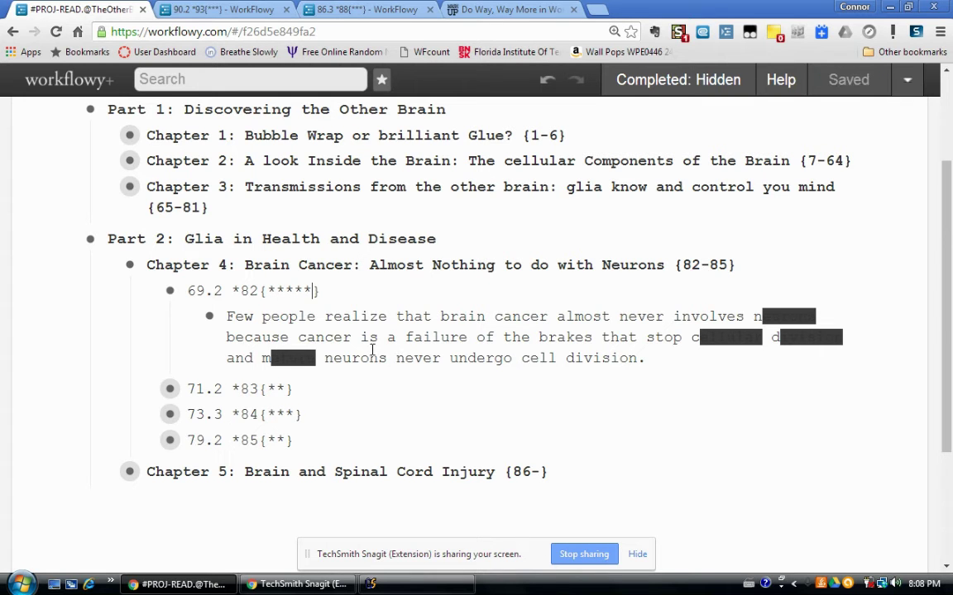
key("BackSpace")
left_click(362, 337)
Search the outline for "{" and highlight the note number in the first Chapter 1 entry, 7.3 *1
scroll(371, 413, "up", 1)
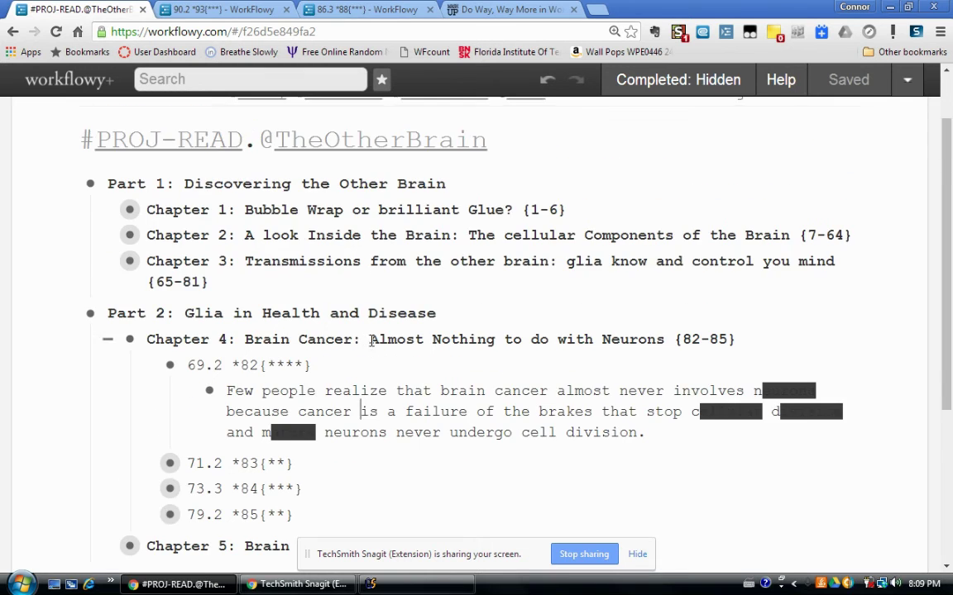
scroll(371, 417, "down", 1)
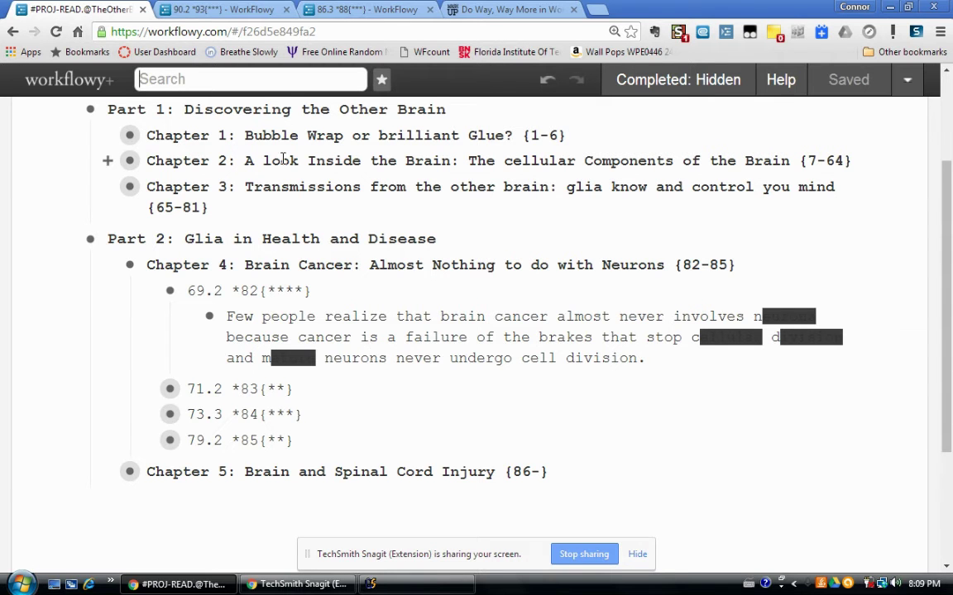
scroll(240, 298, "up", 1)
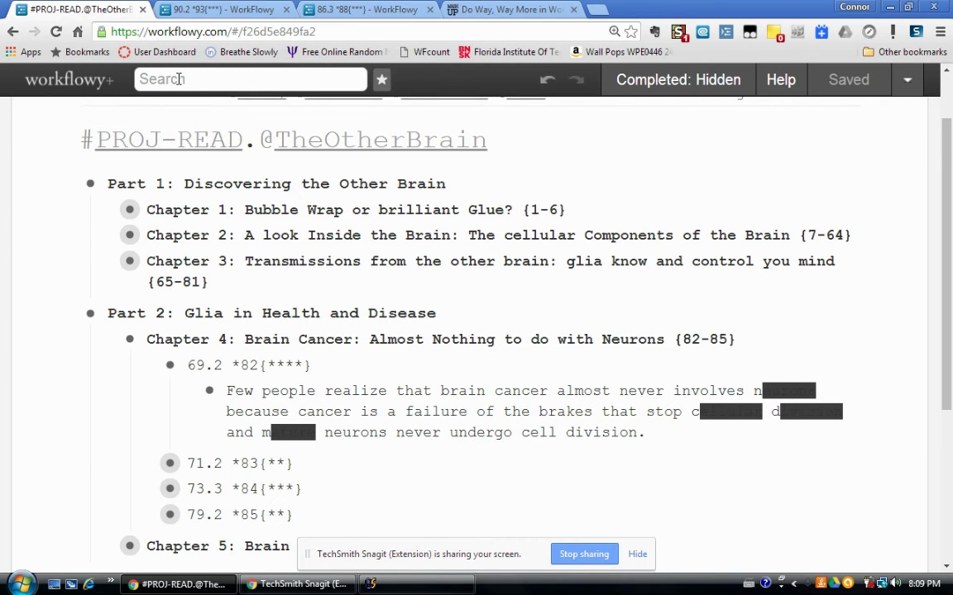
type("{")
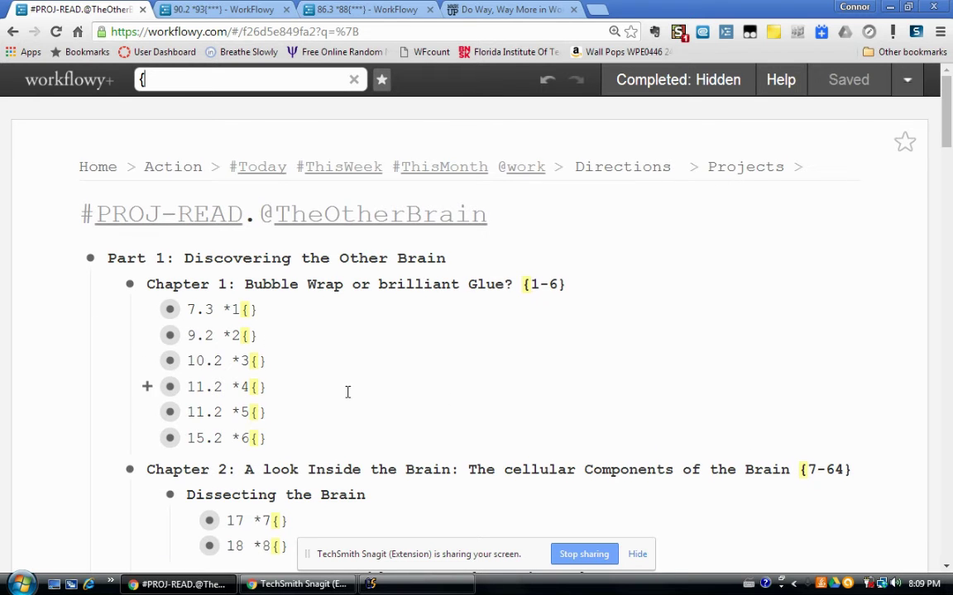
scroll(348, 392, "down", 2)
double_click(235, 161)
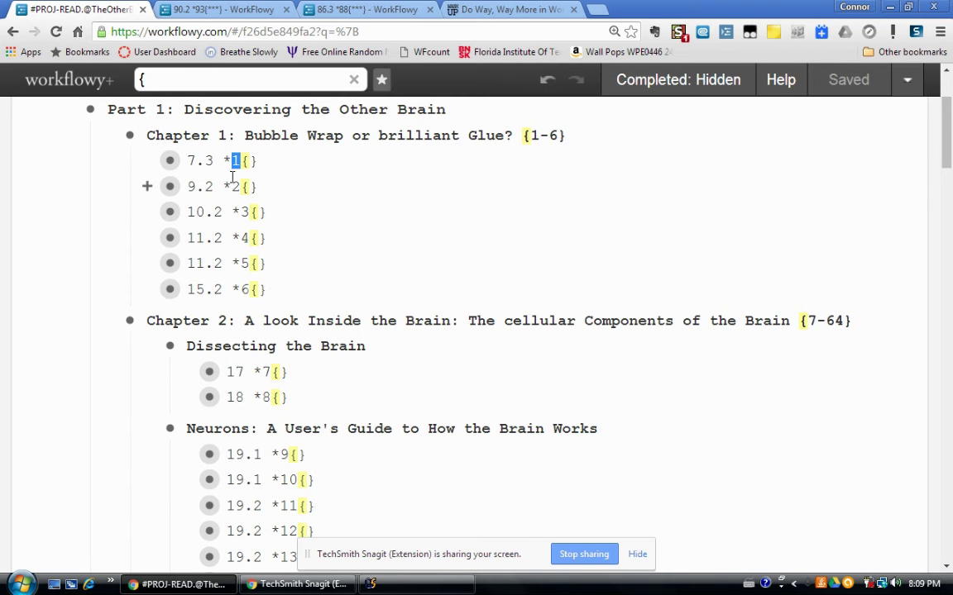
Scan the "{" results through to the last note, 90.5 *96, highlight its number, and return to the start of the list
scroll(289, 291, "down", 7)
scroll(290, 292, "down", 20)
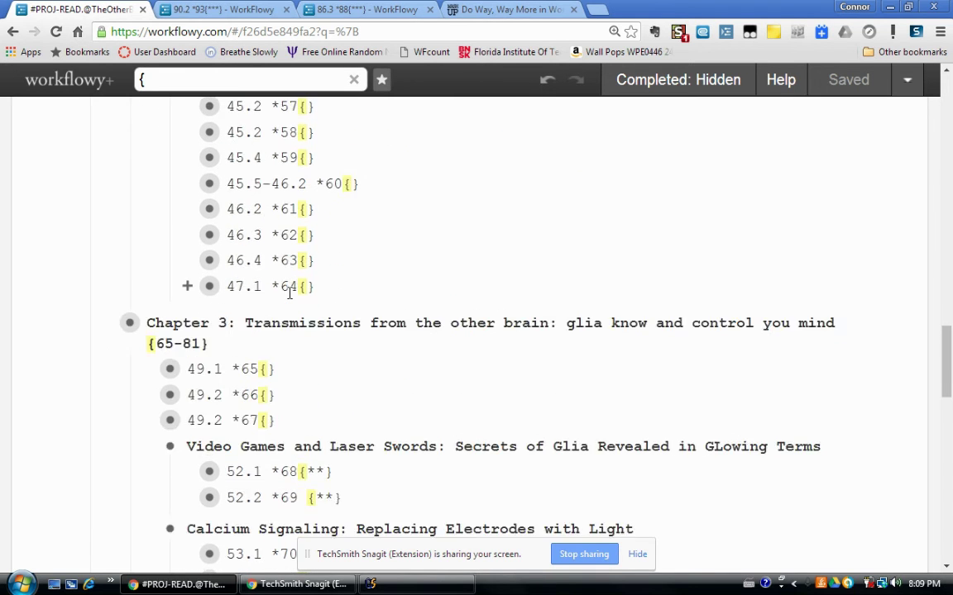
scroll(277, 380, "down", 5)
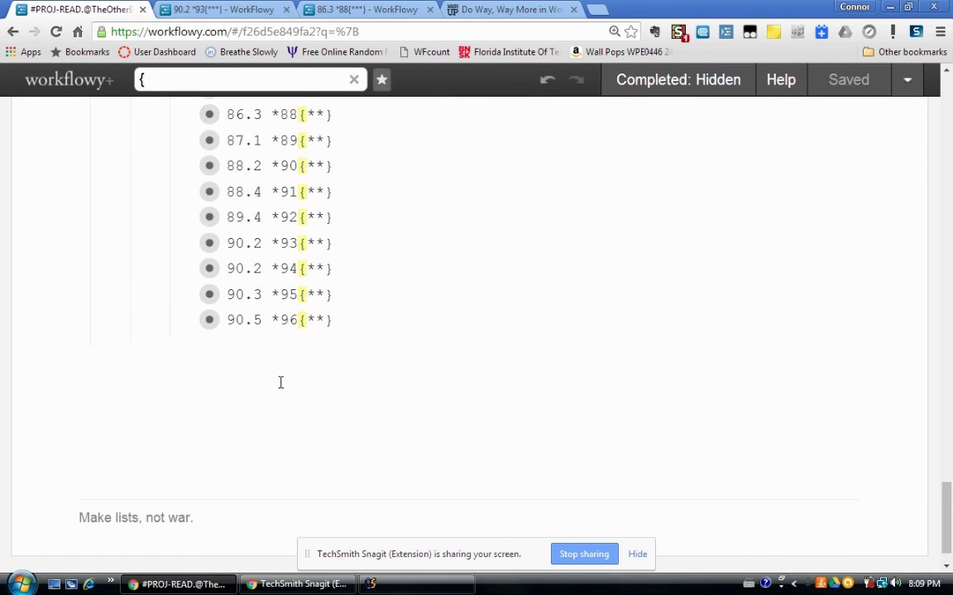
left_click(280, 319)
double_click(288, 320)
left_click(311, 319)
scroll(341, 346, "up", 3)
scroll(343, 344, "up", 20)
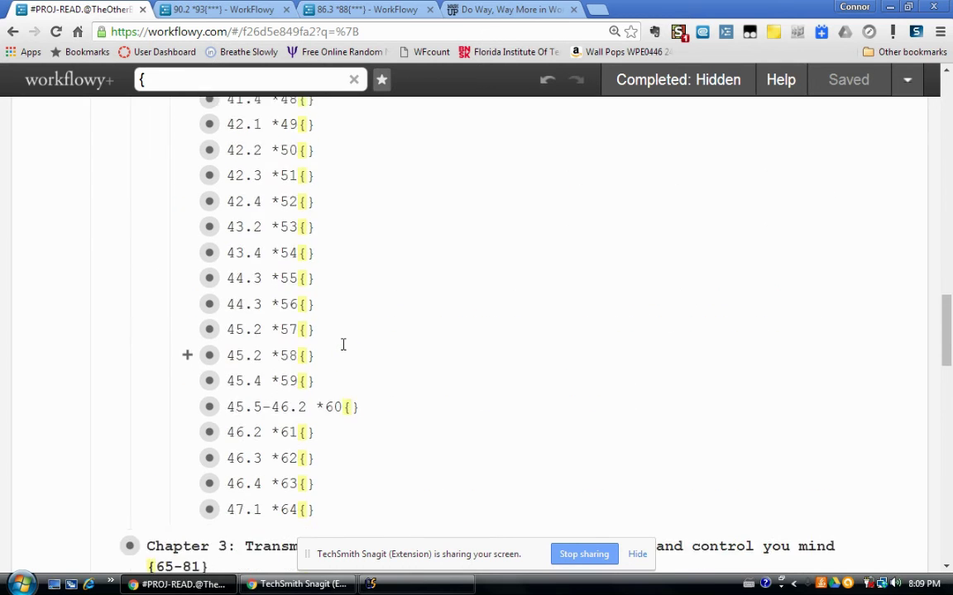
scroll(343, 344, "up", 15)
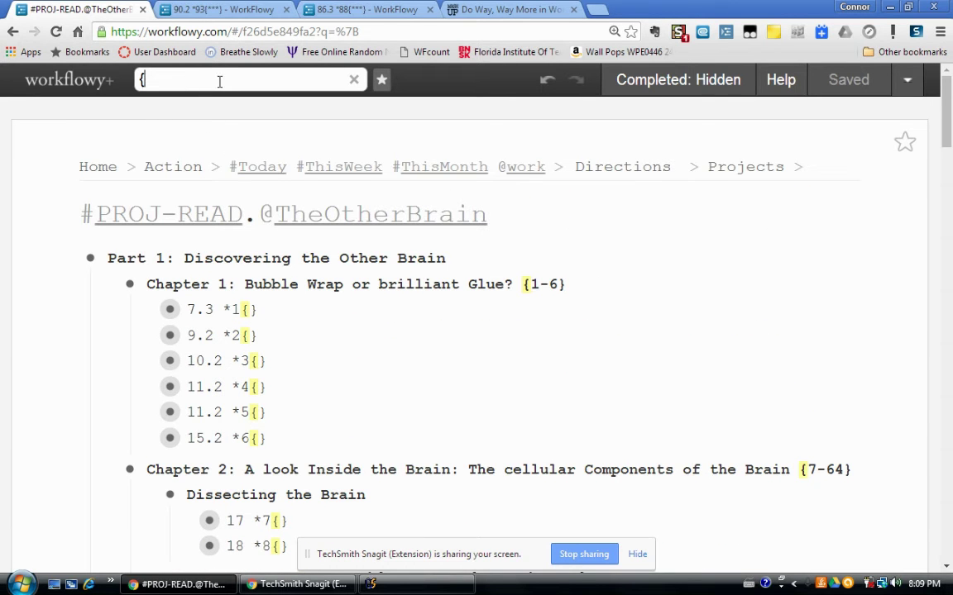
Narrow the outline search to "{}" and go through the notes whose braces are empty
scroll(256, 213, "down", 15)
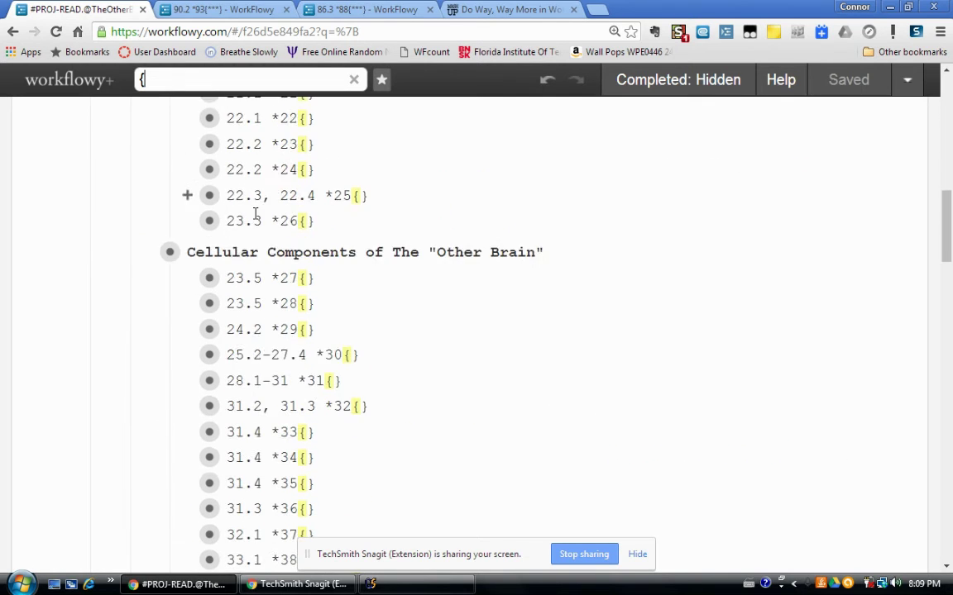
scroll(255, 212, "down", 8)
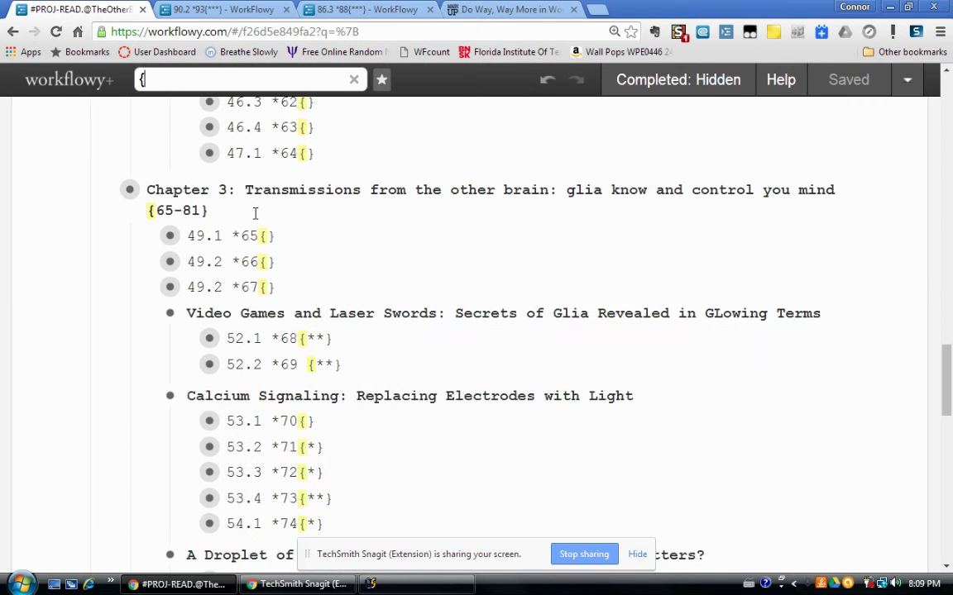
scroll(256, 212, "up", 3)
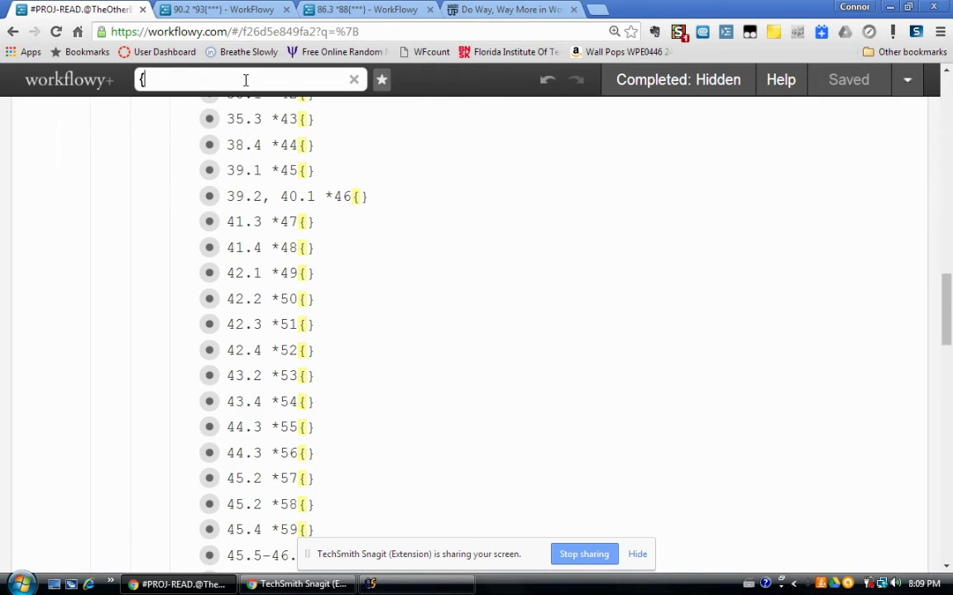
type("}")
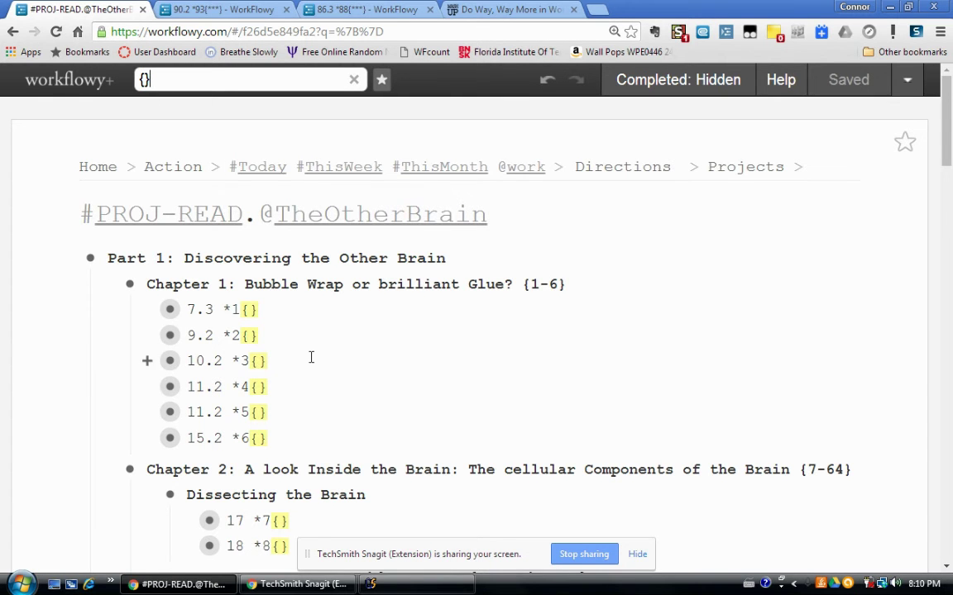
scroll(311, 357, "down", 15)
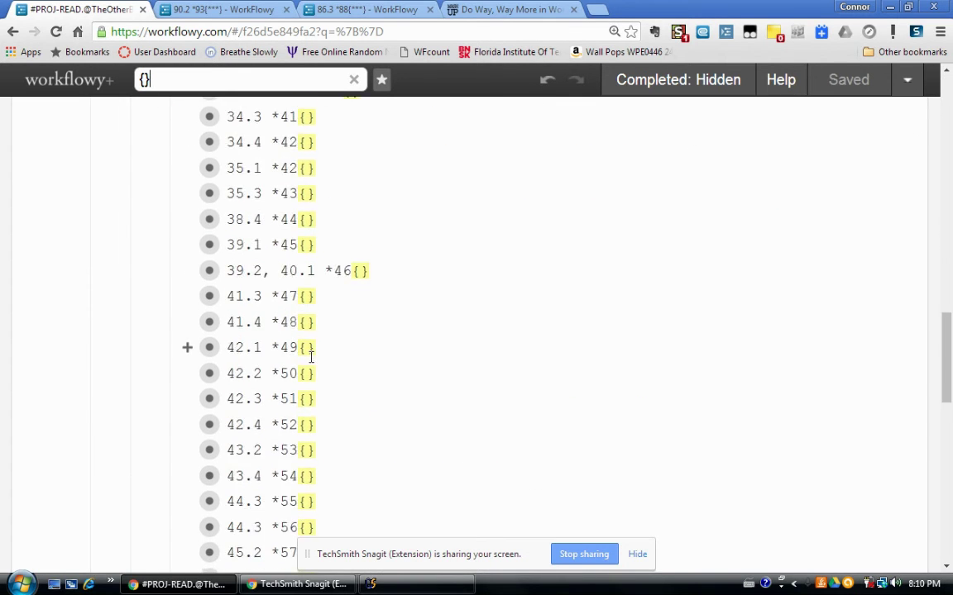
scroll(311, 358, "down", 12)
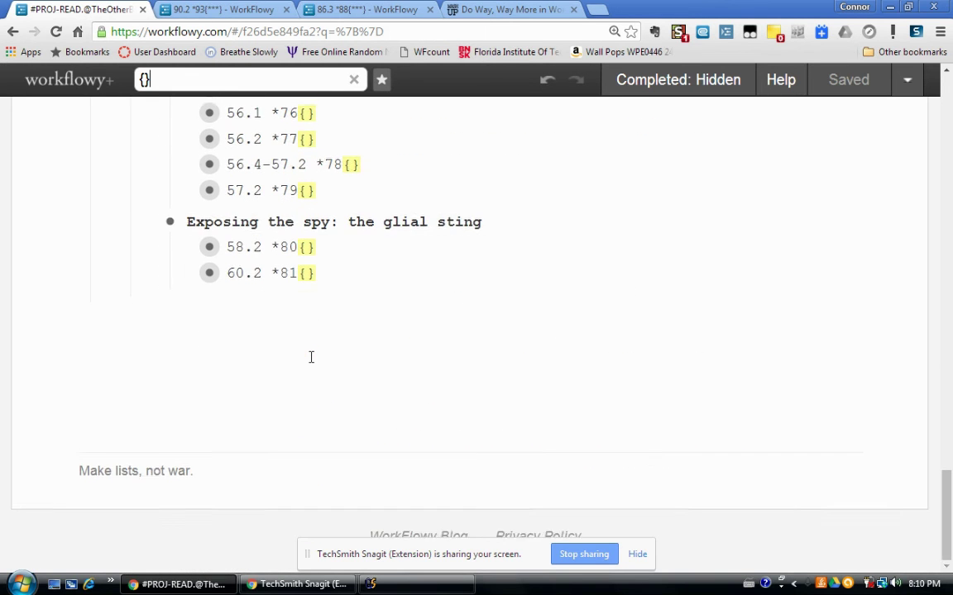
scroll(311, 357, "up", 4)
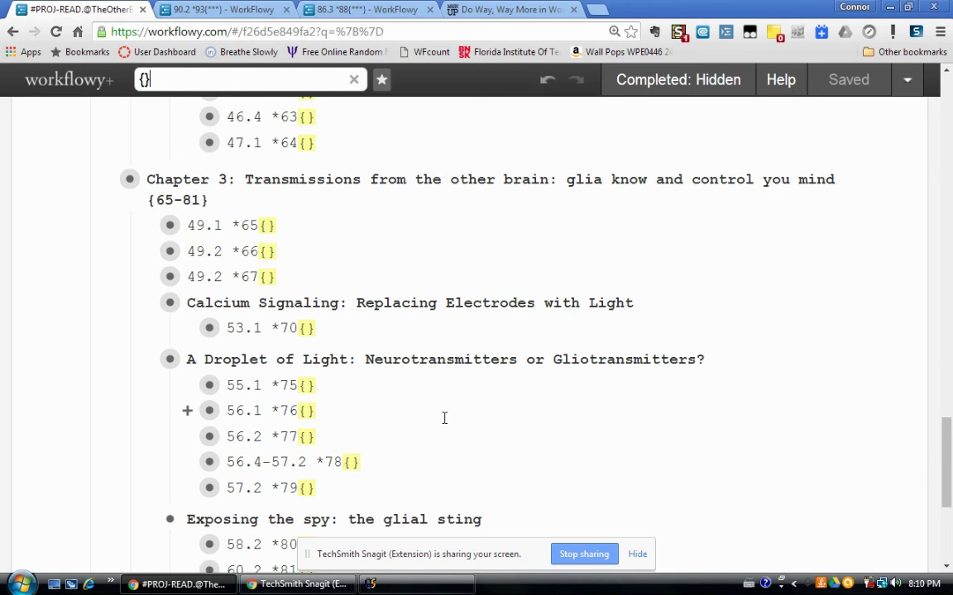
scroll(347, 281, "up", 8)
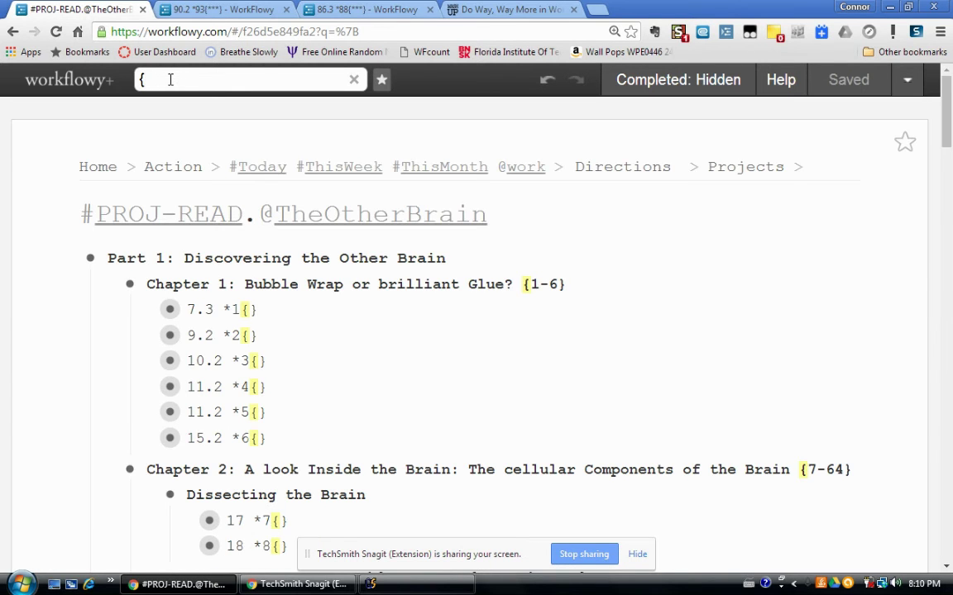
Search the outline for "{*", go through the notes with at least one asterisk, and clear the search
type("*")
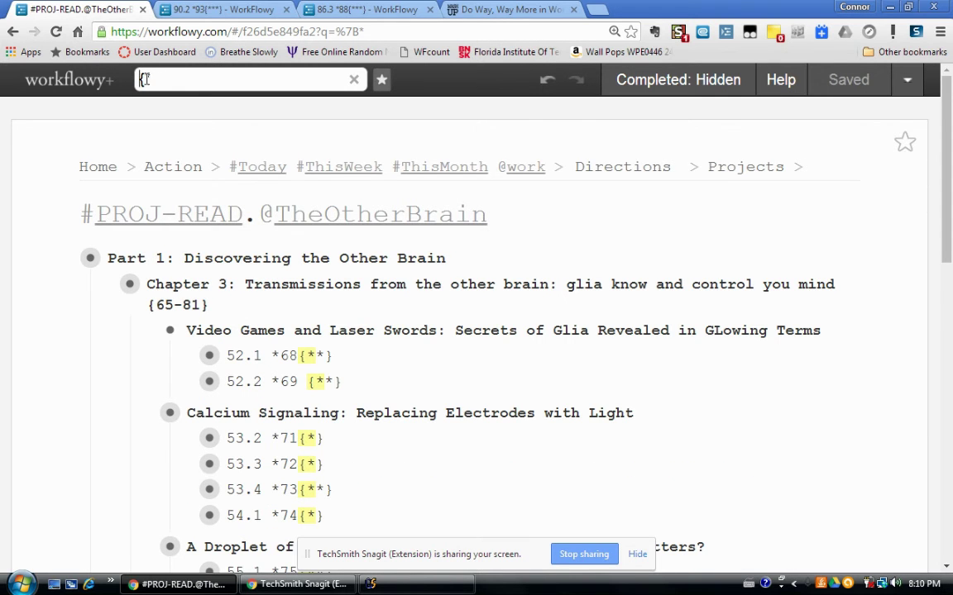
scroll(422, 314, "down", 2)
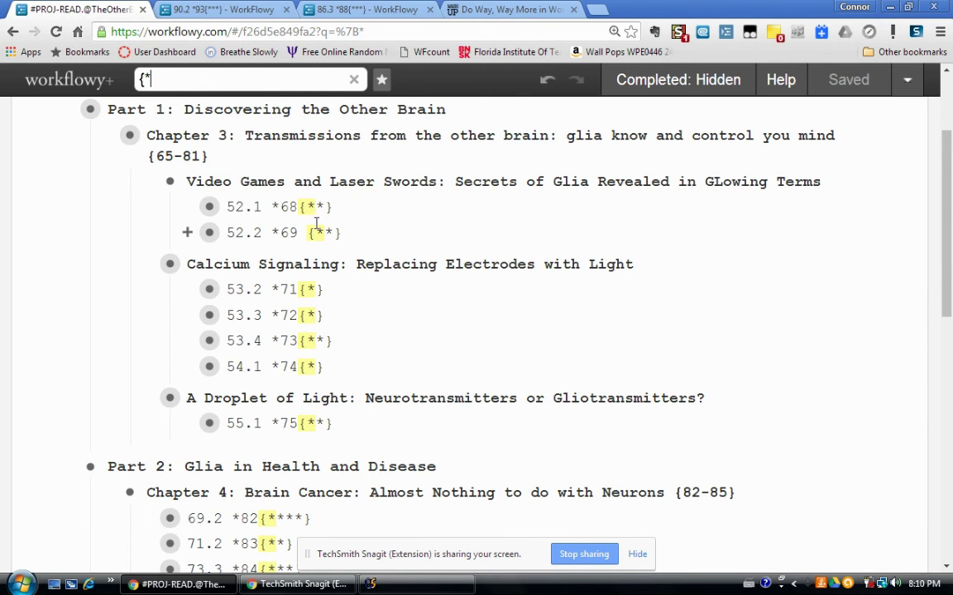
scroll(235, 211, "down", 5)
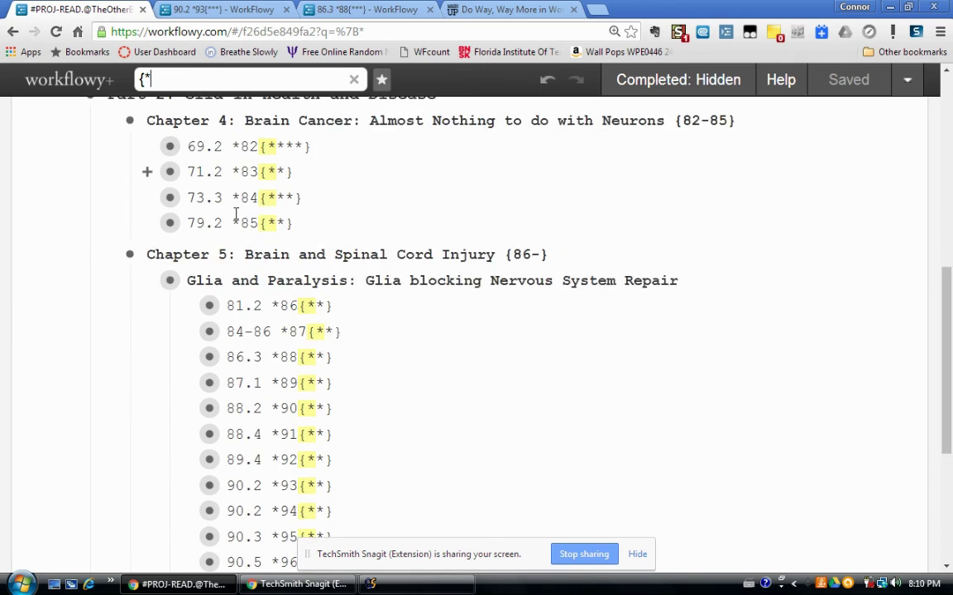
scroll(235, 213, "down", 1)
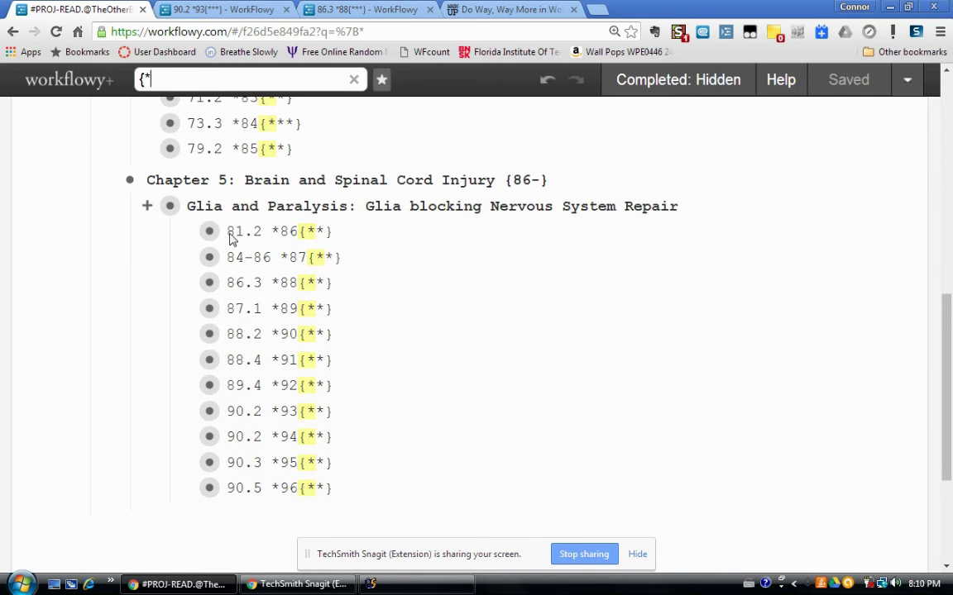
scroll(300, 323, "up", 8)
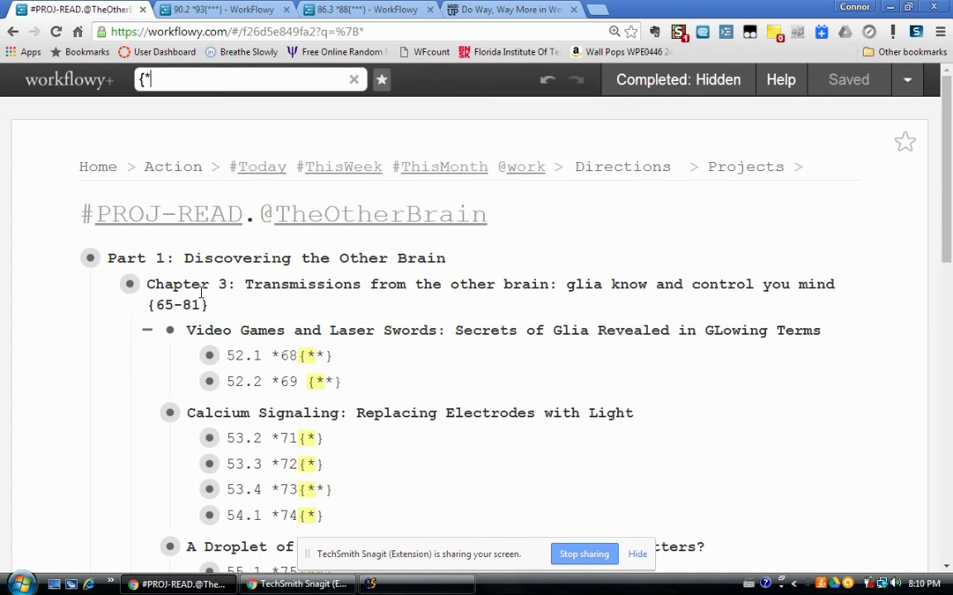
scroll(347, 439, "down", 1)
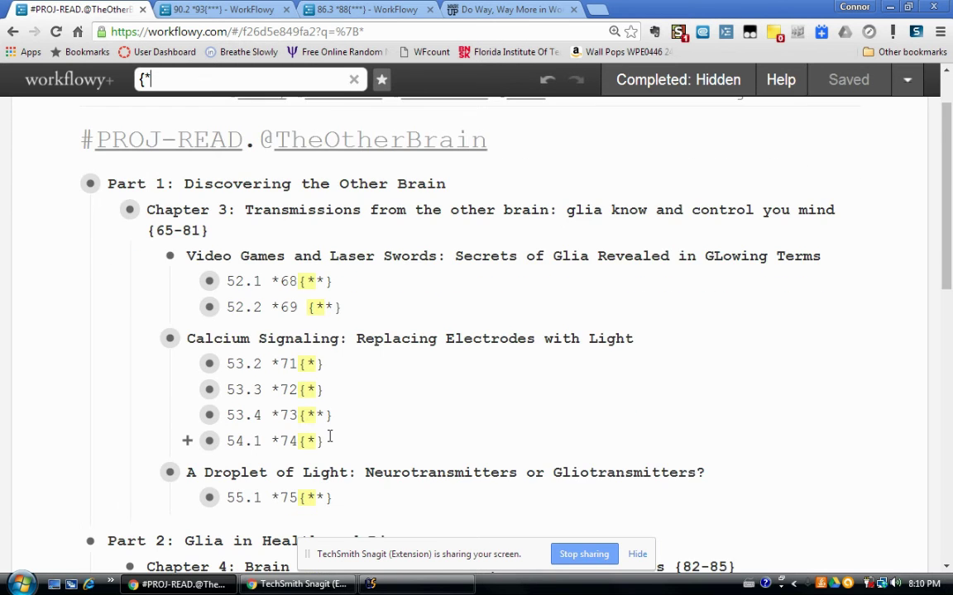
scroll(329, 437, "down", 1)
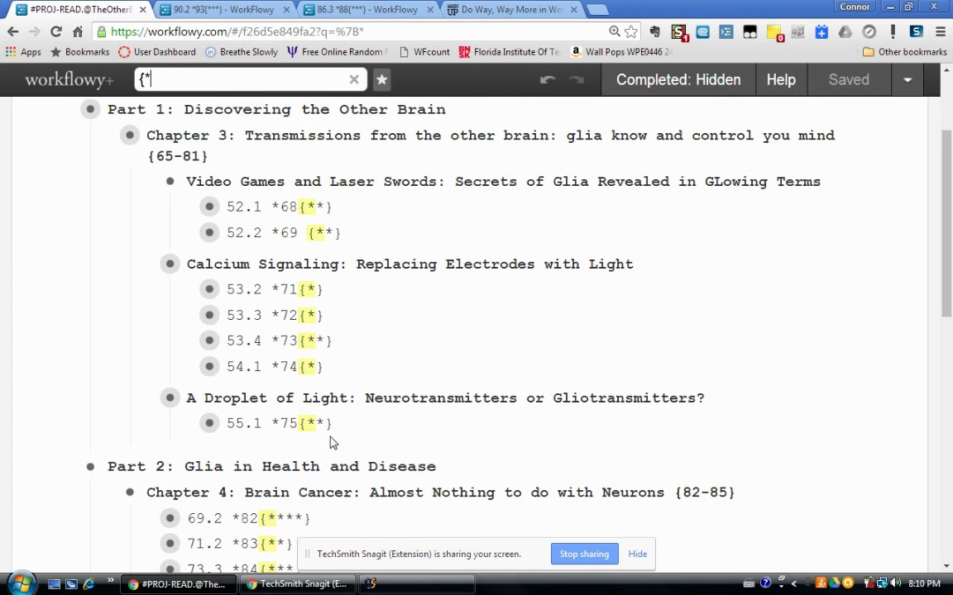
scroll(329, 442, "up", 1)
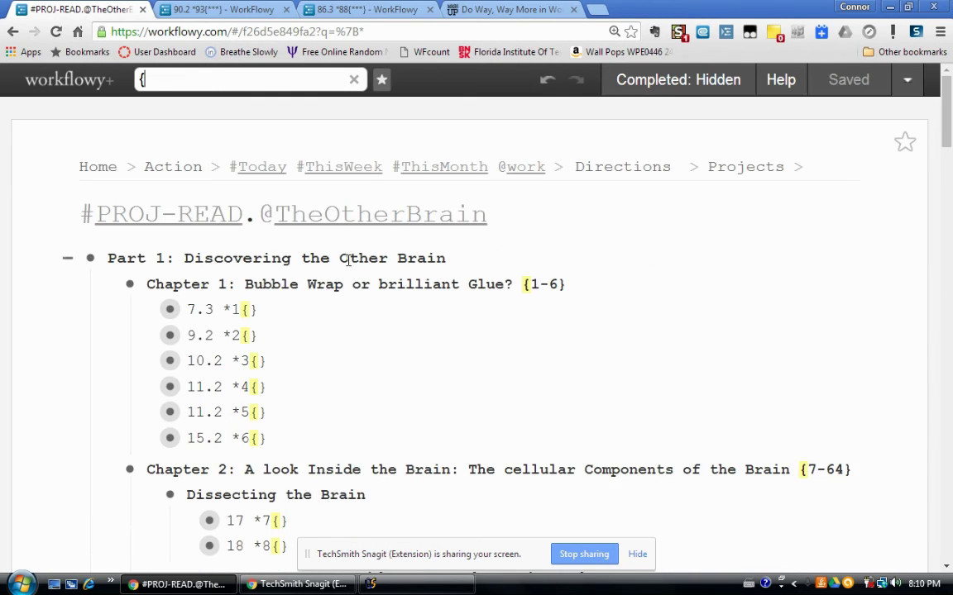
key("BackSpace")
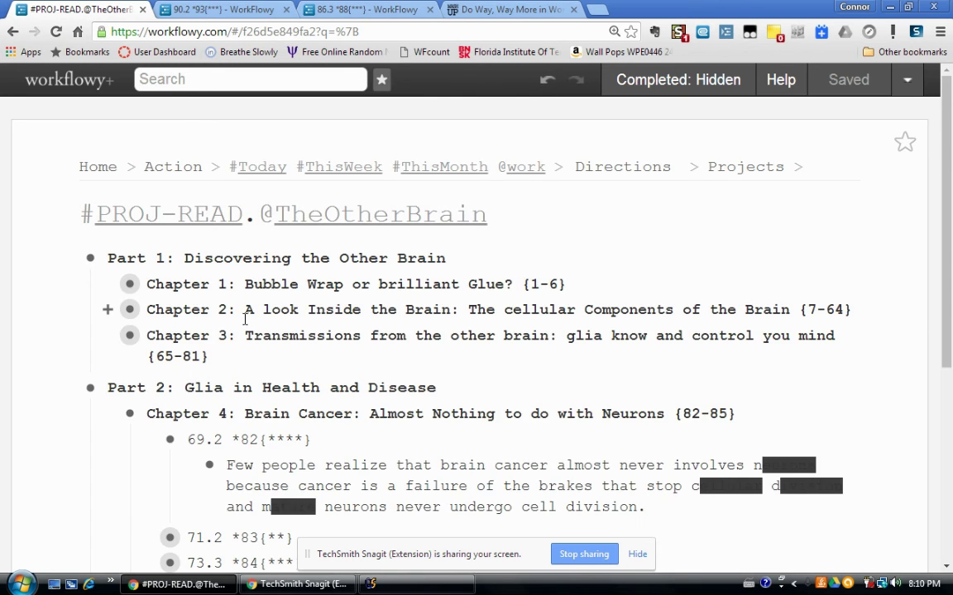
Expand Chapter 1, highlight the empty braces of note 10.2 *3, and collapse the chapter again
scroll(240, 376, "down", 3)
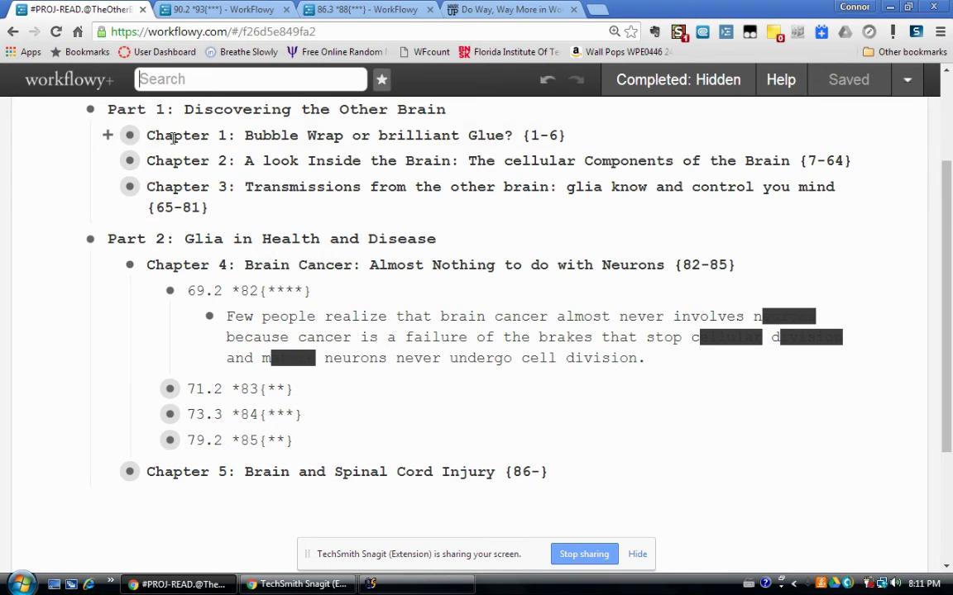
left_click(106, 135)
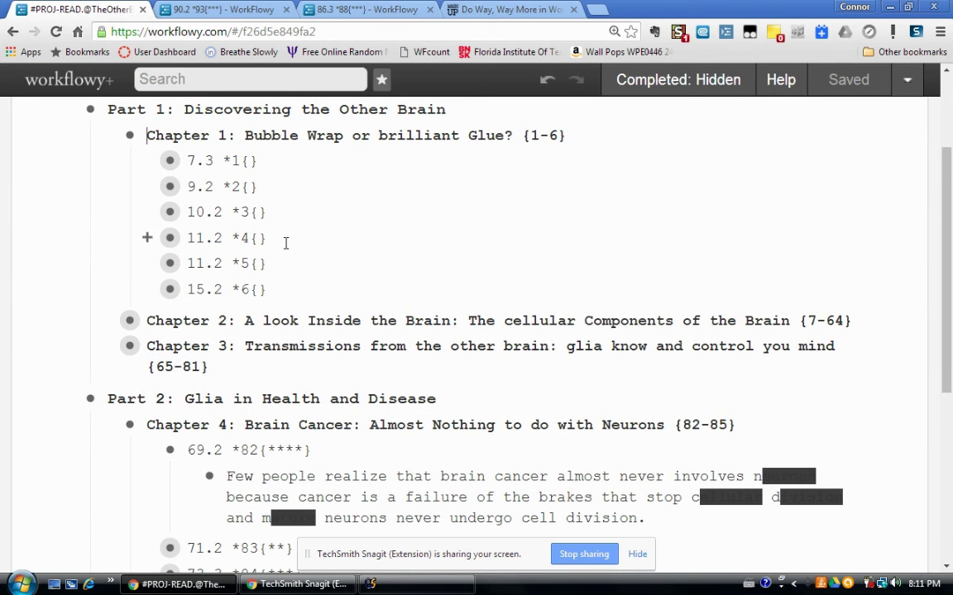
left_click_drag(264, 212, 251, 212)
left_click(106, 135)
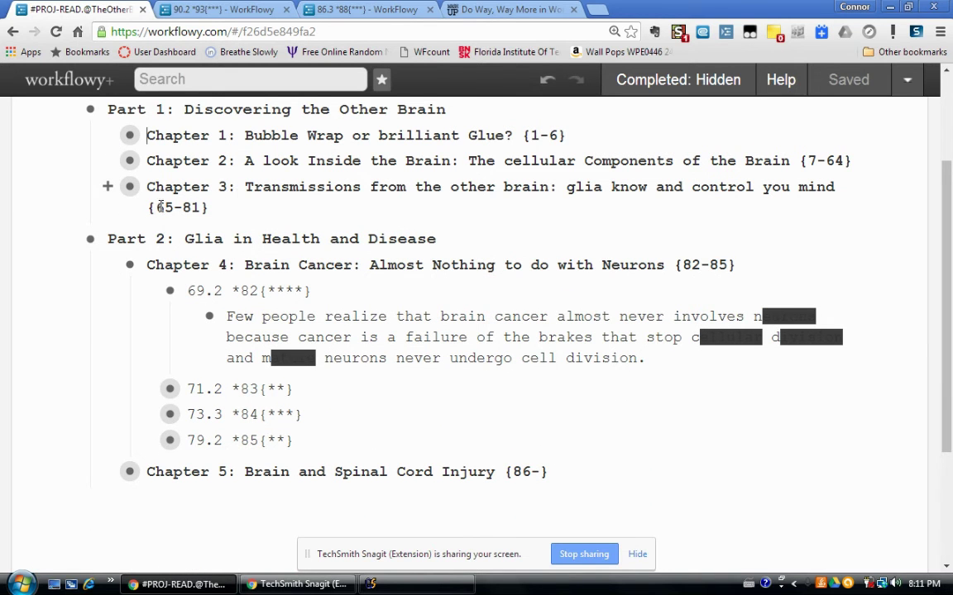
Highlight the note ranges in the Chapter 3 and Chapter 4 headings, marking 65 as the start and 85 as the end
left_click_drag(156, 208, 200, 207)
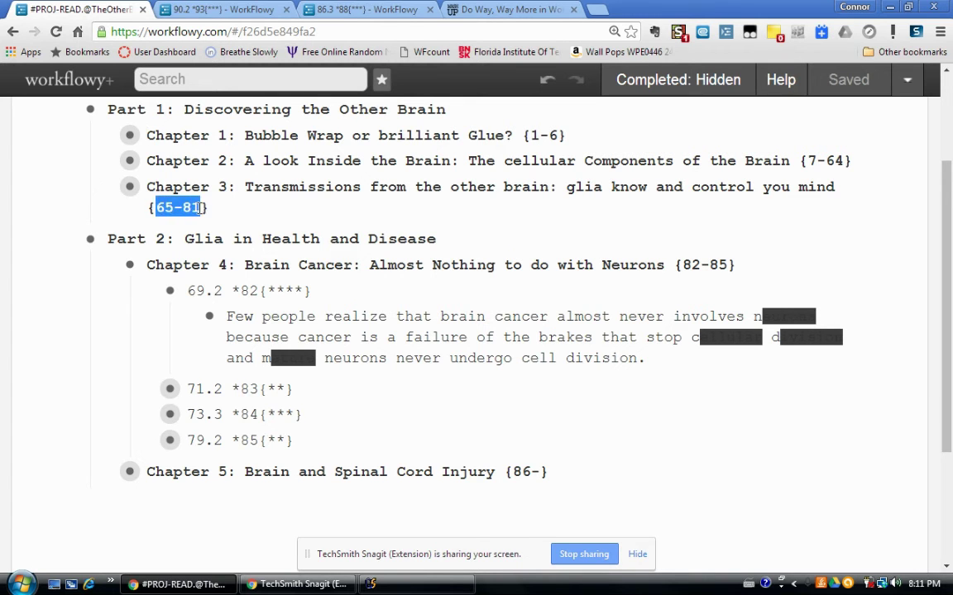
left_click(176, 207)
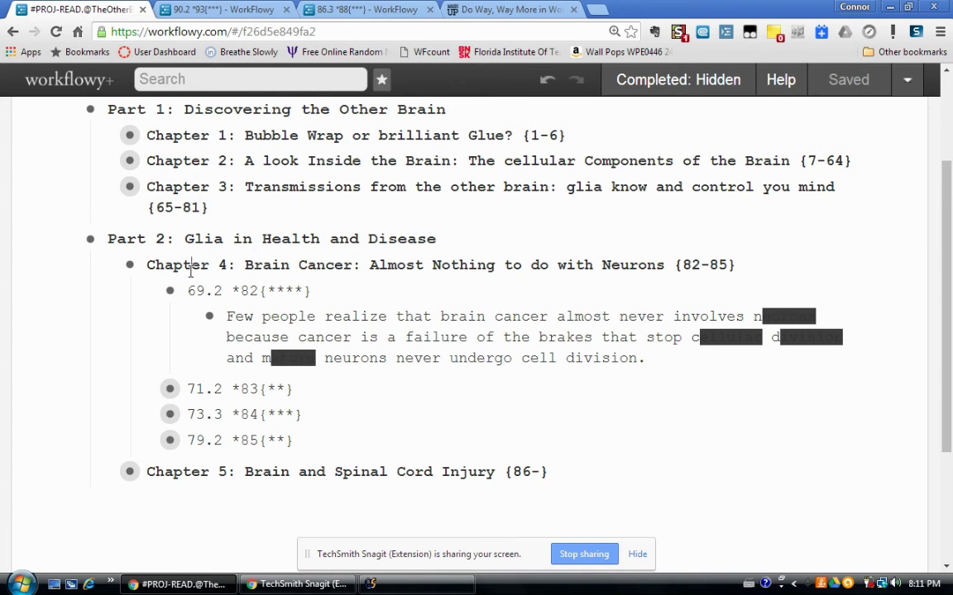
left_click_drag(683, 265, 731, 265)
left_click(650, 240)
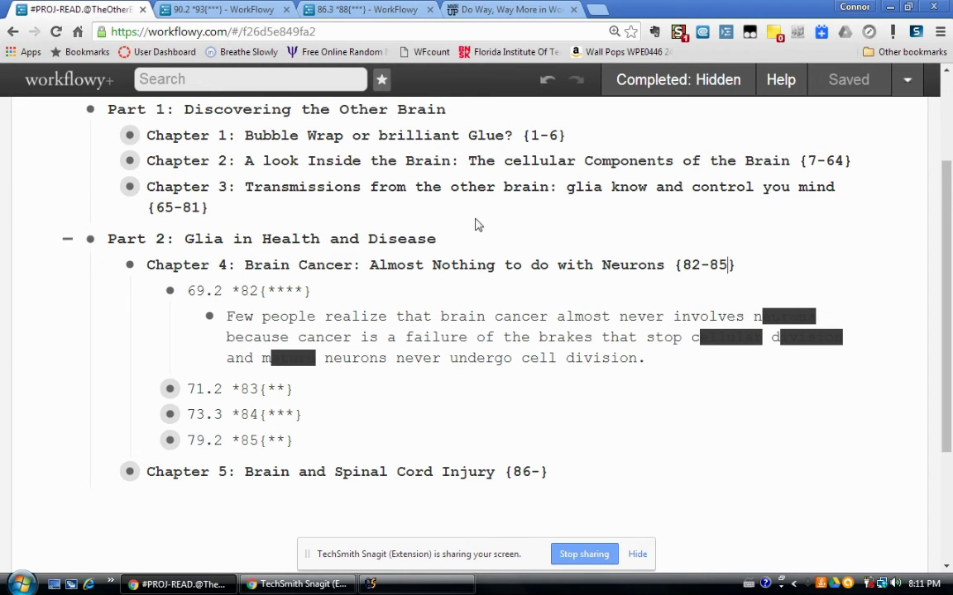
double_click(160, 207)
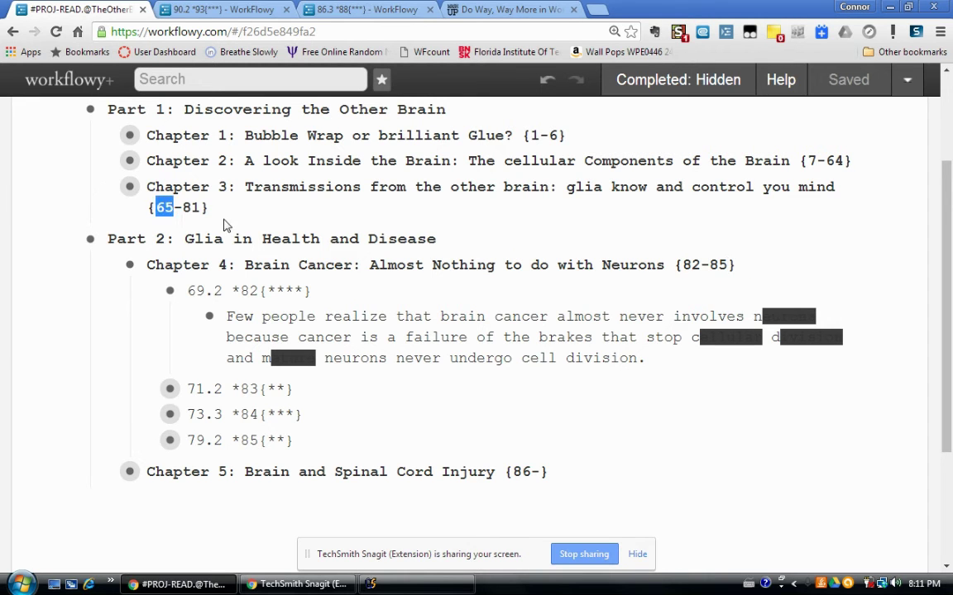
left_click(713, 264)
double_click(718, 264)
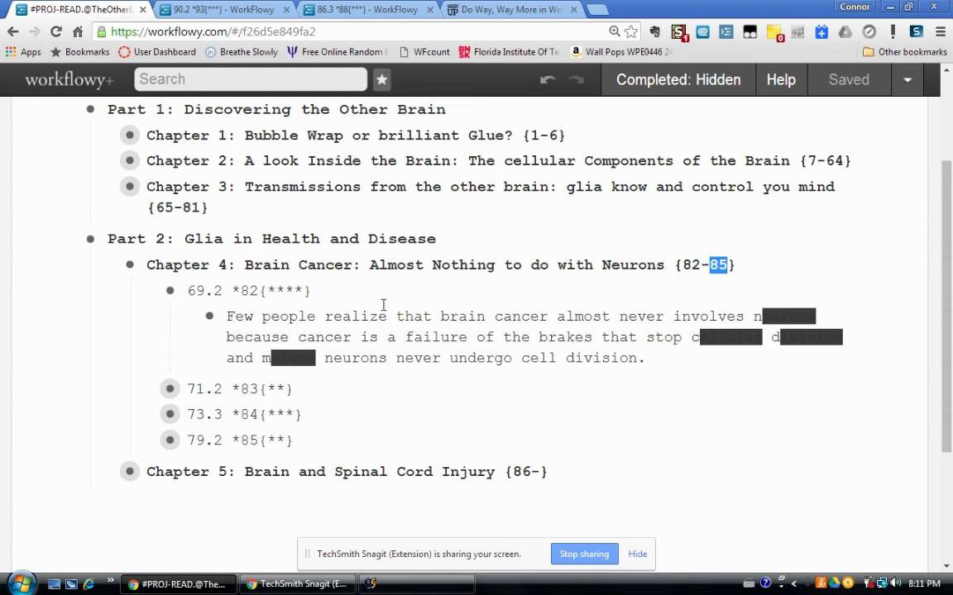
Turn off the "blacked out words (U)" page style to reveal the underlined words
left_click(678, 31)
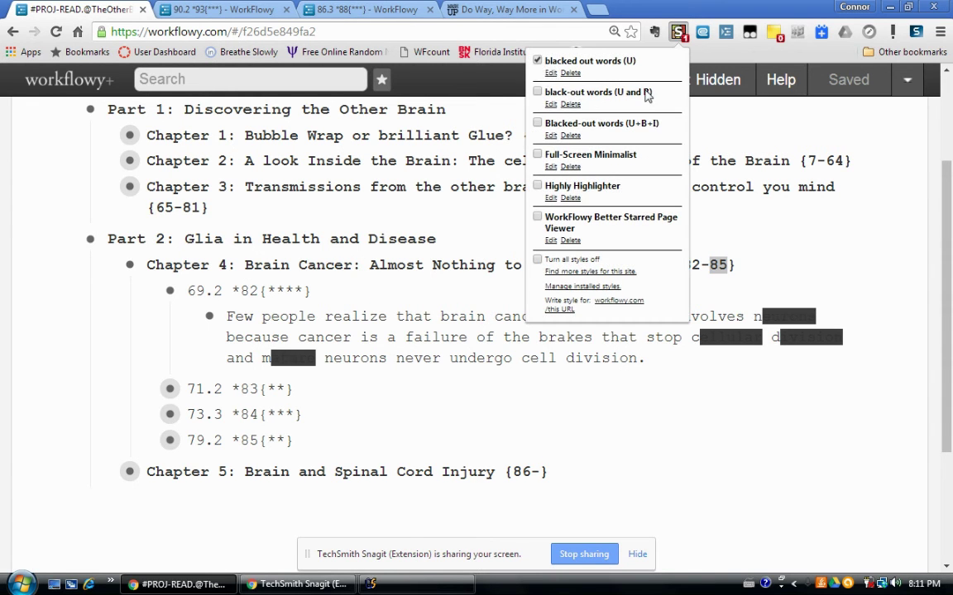
left_click(537, 61)
left_click(531, 360)
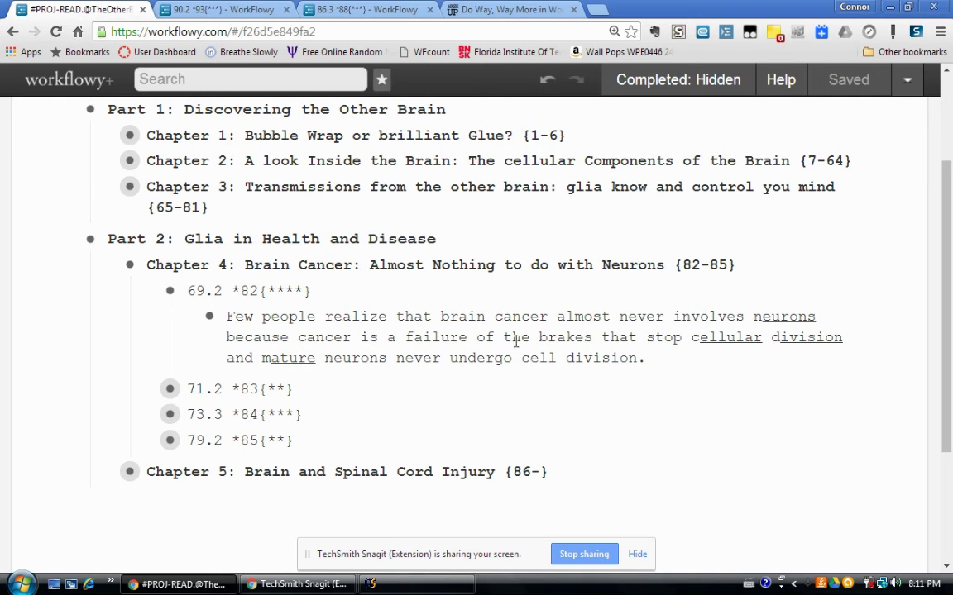
Expand Chapter 3, look over its first notes with the words revealed, and collapse the chapter
scroll(356, 319, "up", 1)
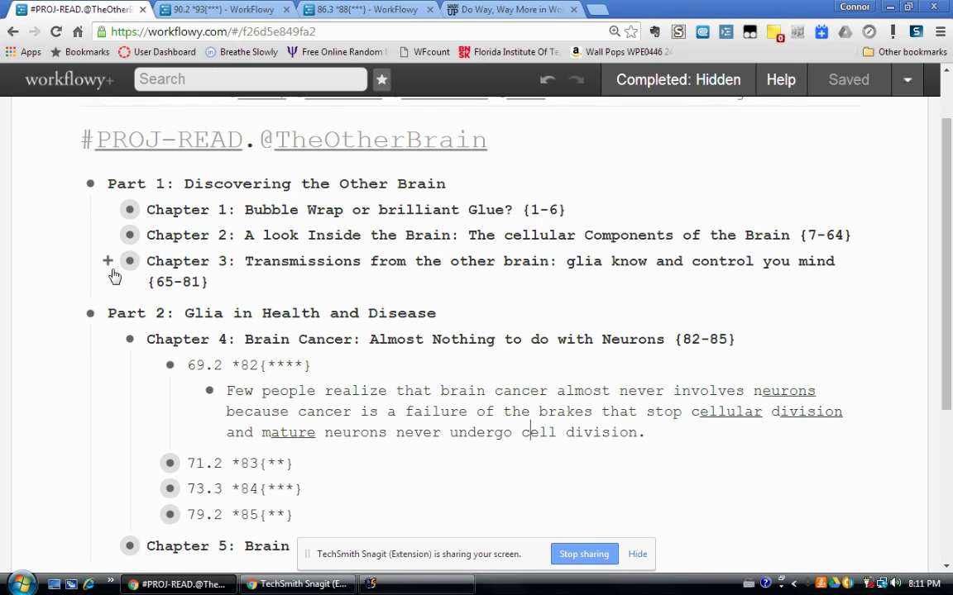
left_click(104, 263)
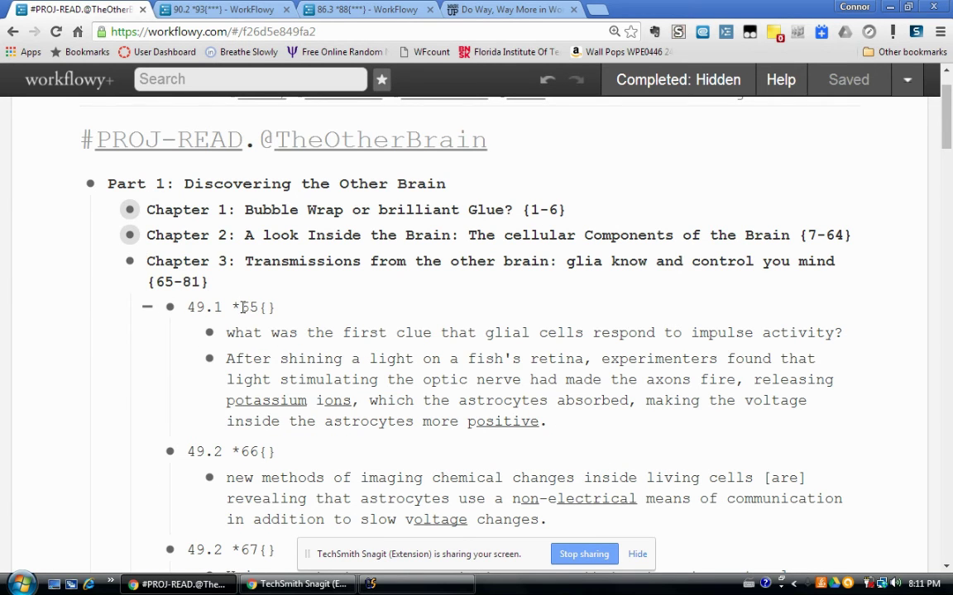
scroll(302, 376, "down", 3)
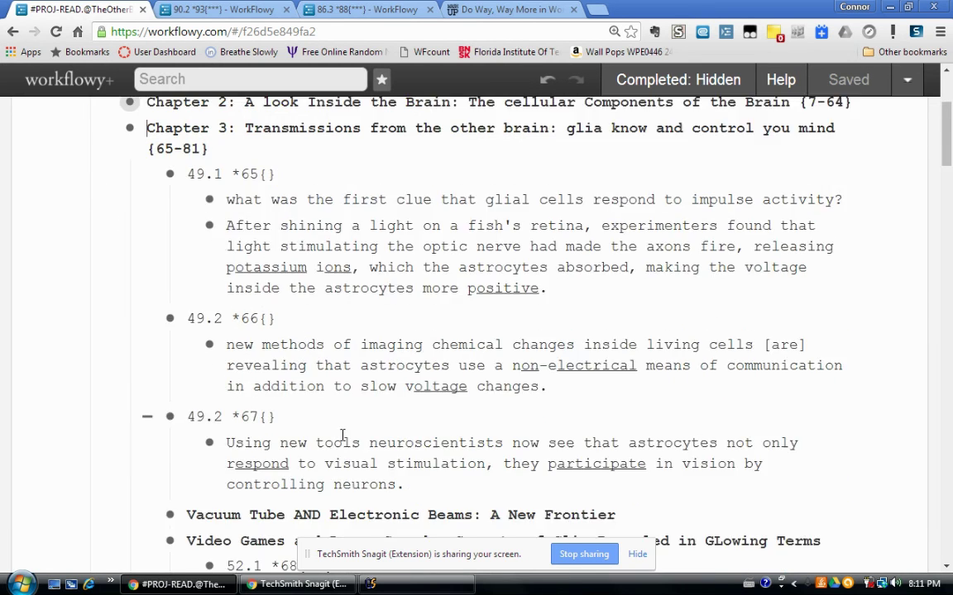
scroll(230, 276, "up", 2)
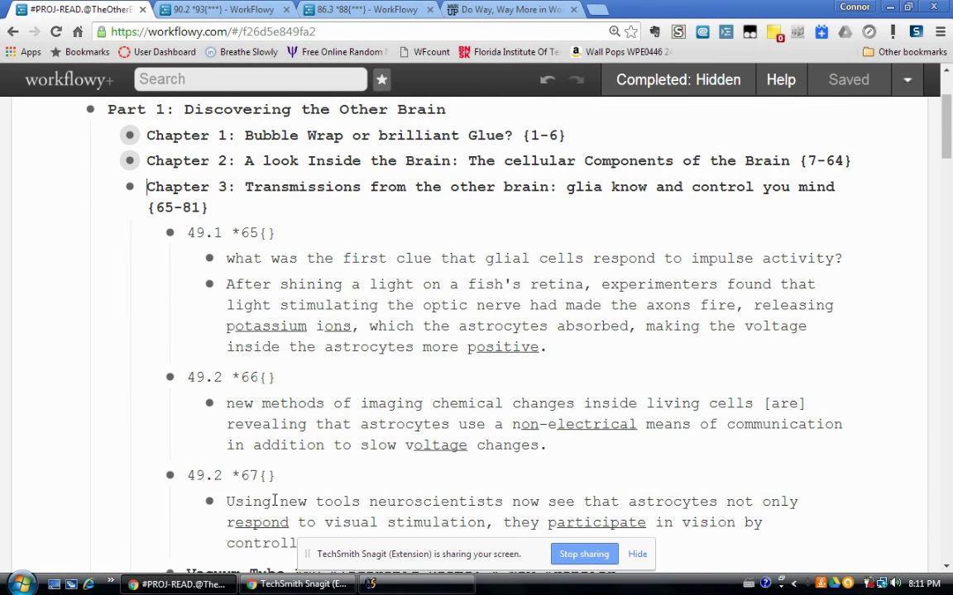
scroll(274, 501, "down", 1)
scroll(273, 500, "up", 1)
scroll(248, 281, "up", 1)
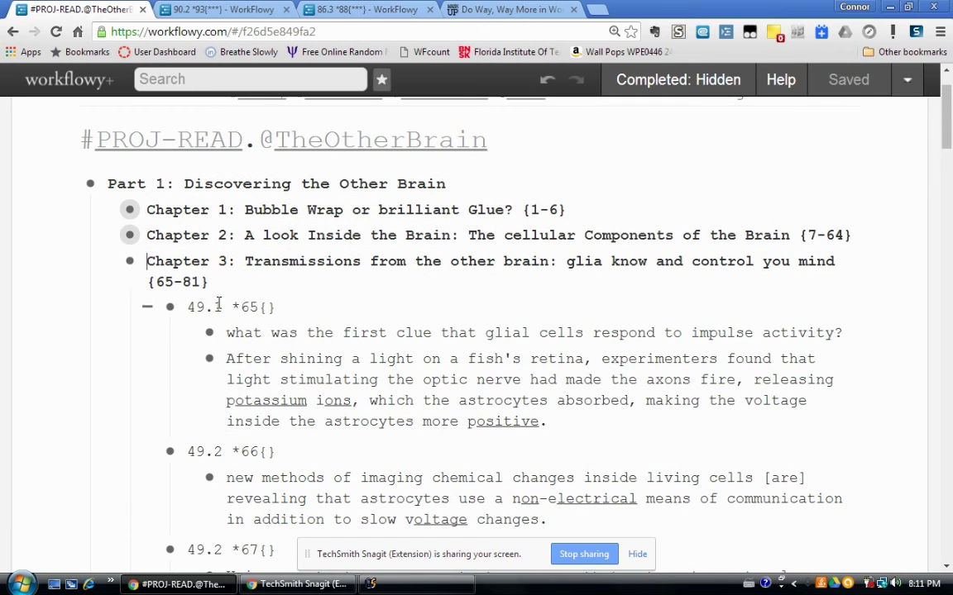
left_click(108, 263)
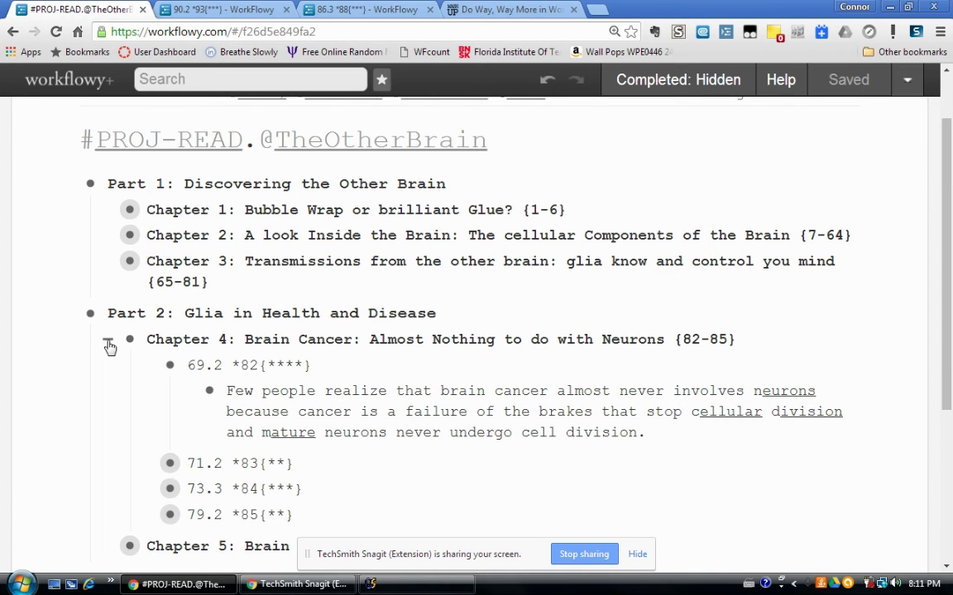
Reopen Chapter 3 and highlight note numbers 65 and 66, plus the starting number in the chapter heading's range
left_click(102, 264)
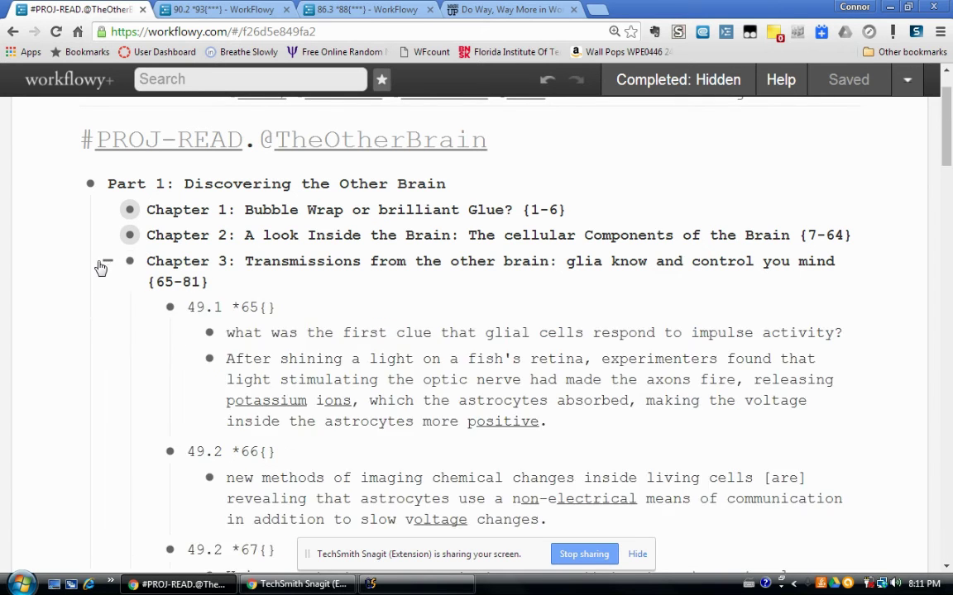
left_click_drag(242, 307, 259, 307)
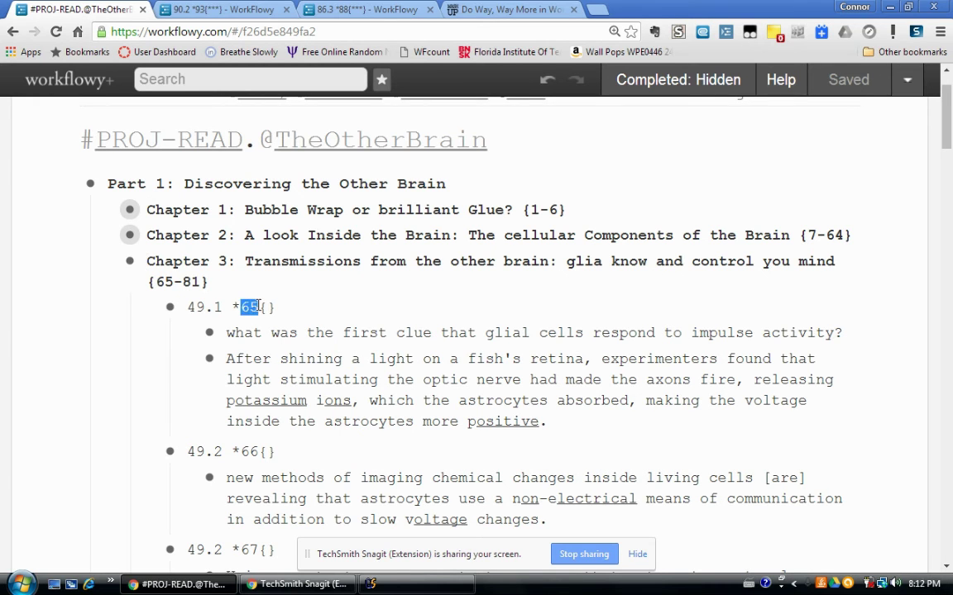
key("Down")
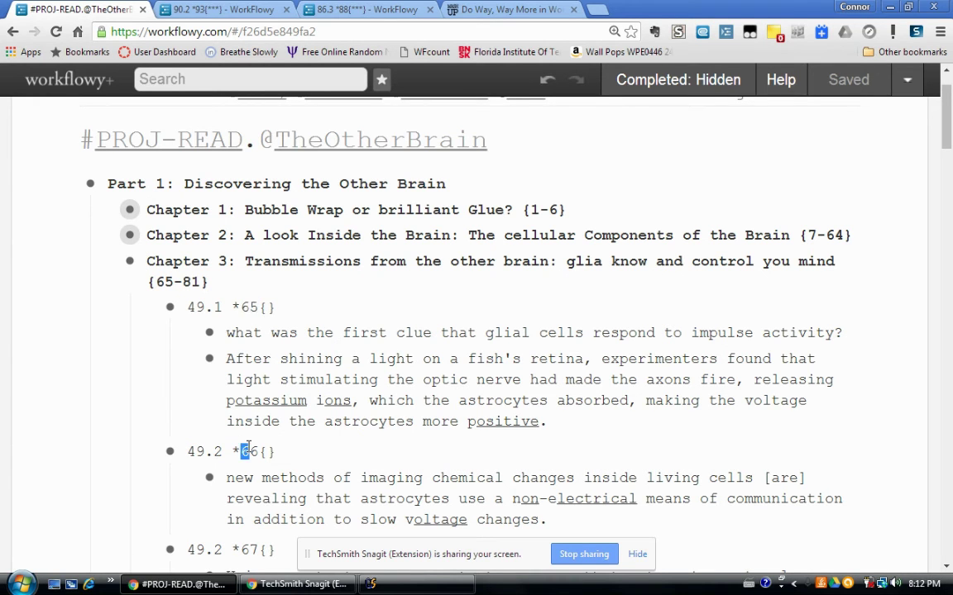
key("Right")
left_click(165, 79)
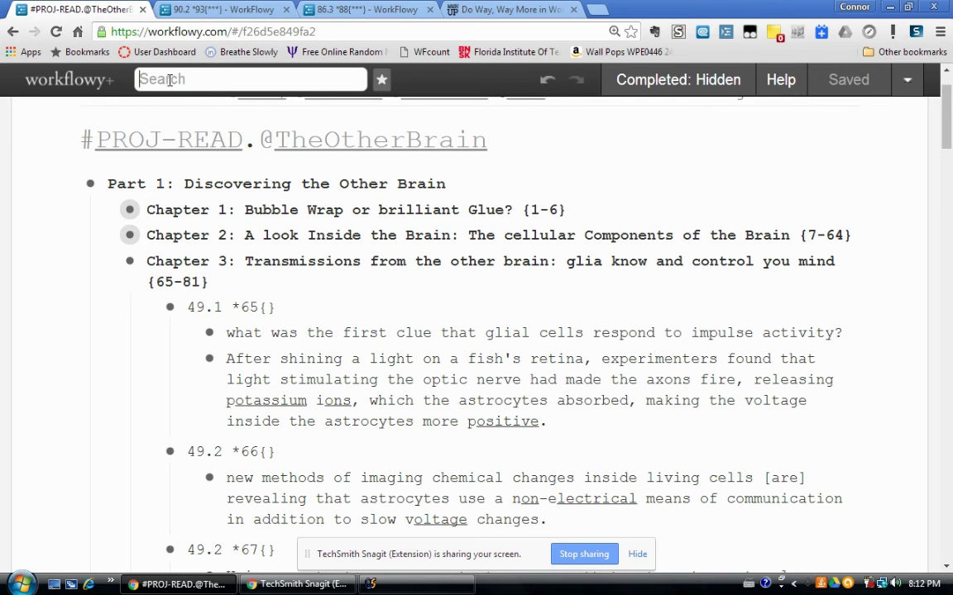
scroll(328, 313, "down", 1)
scroll(327, 313, "up", 1)
scroll(227, 292, "down", 1)
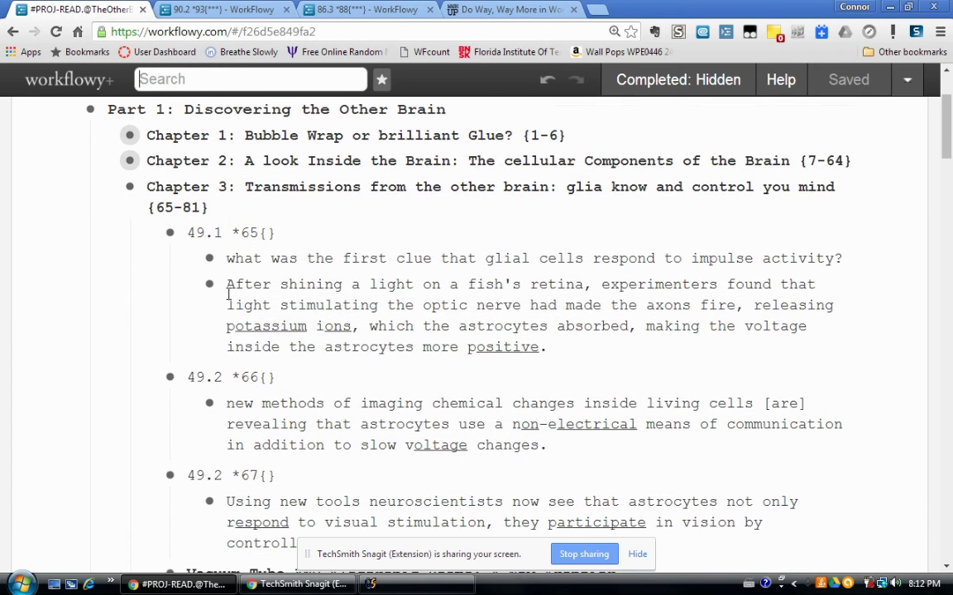
left_click_drag(153, 208, 165, 205)
left_click(162, 206)
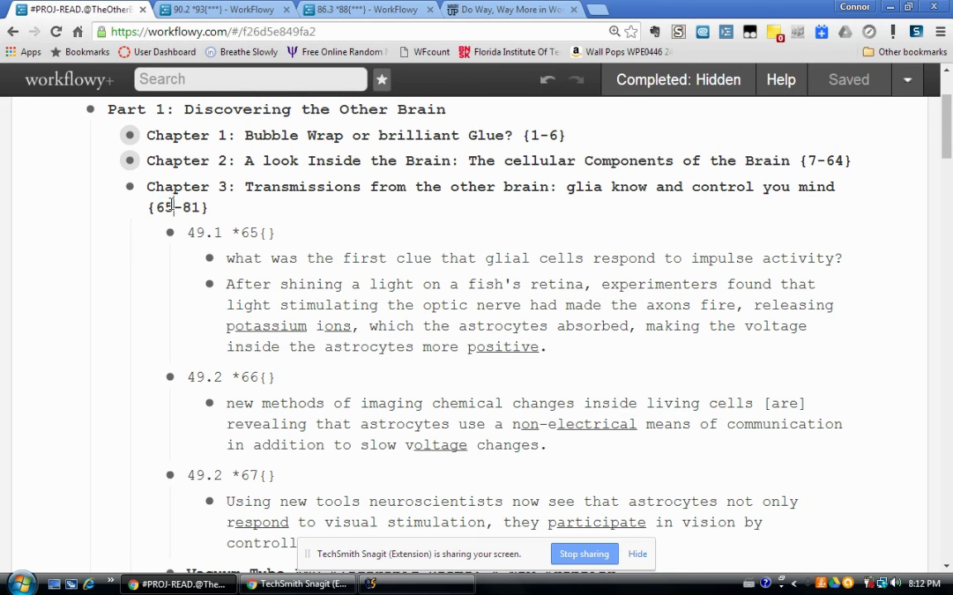
Scan the Chapter 3 notes as far as 53.2 *71 for asterisks in their braces, and collapse the chapter
scroll(310, 320, "down", 3)
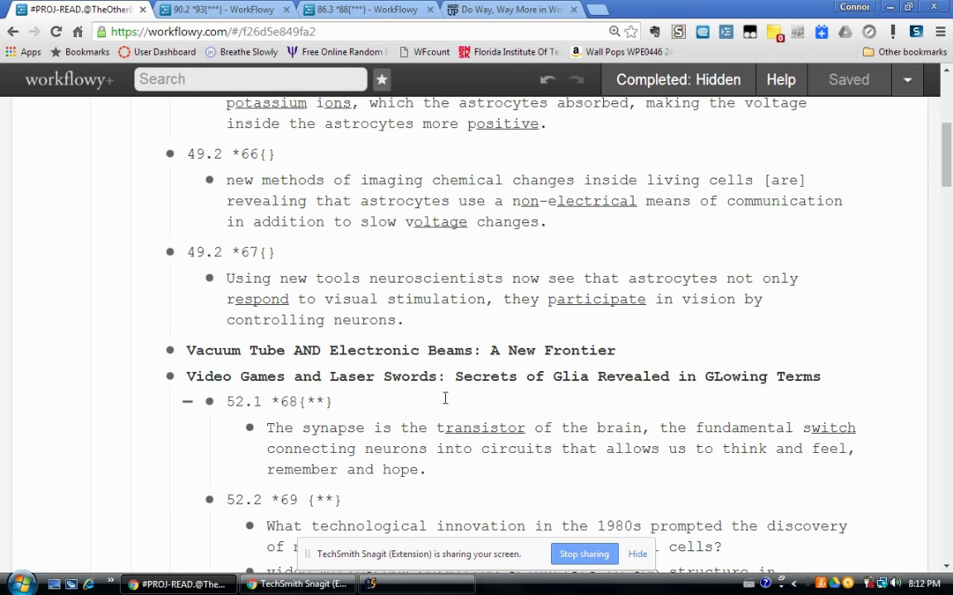
scroll(371, 402, "down", 3)
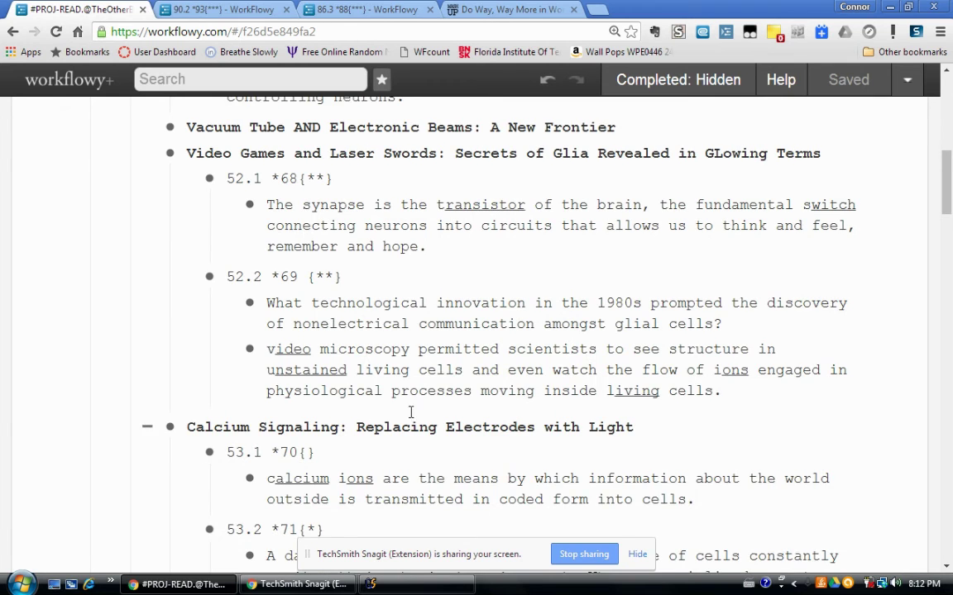
scroll(389, 413, "up", 3)
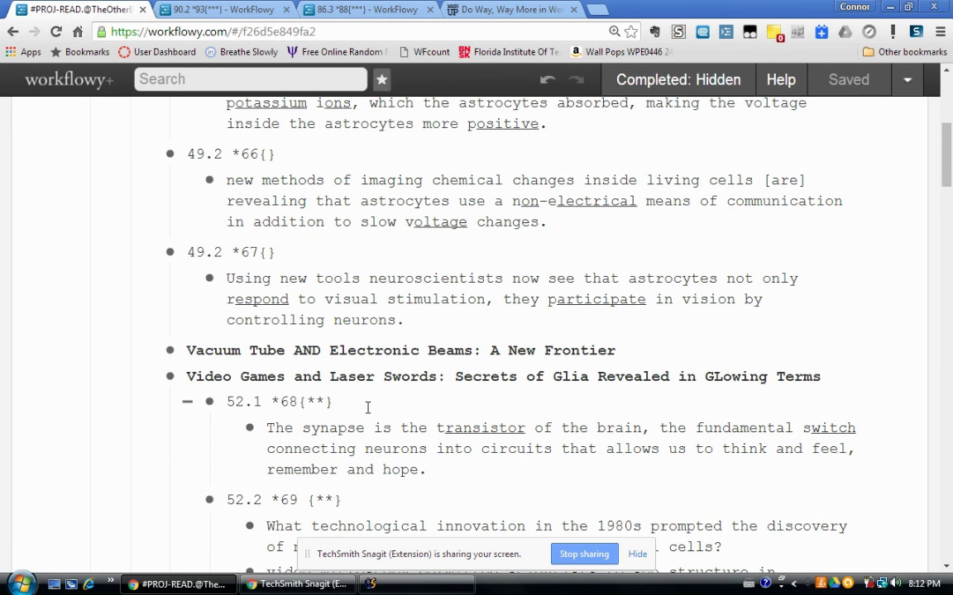
scroll(367, 407, "up", 3)
left_click(107, 190)
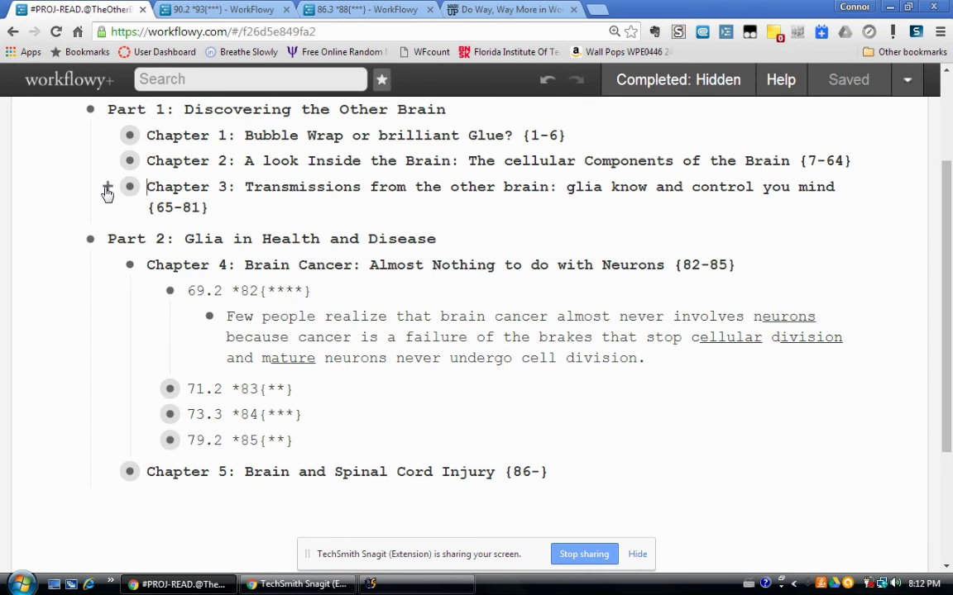
Highlight the end number in Chapter 4's range, search the outline for "*71", and expand note 53.2
left_click_drag(709, 264, 724, 262)
key("Down")
left_click(186, 78)
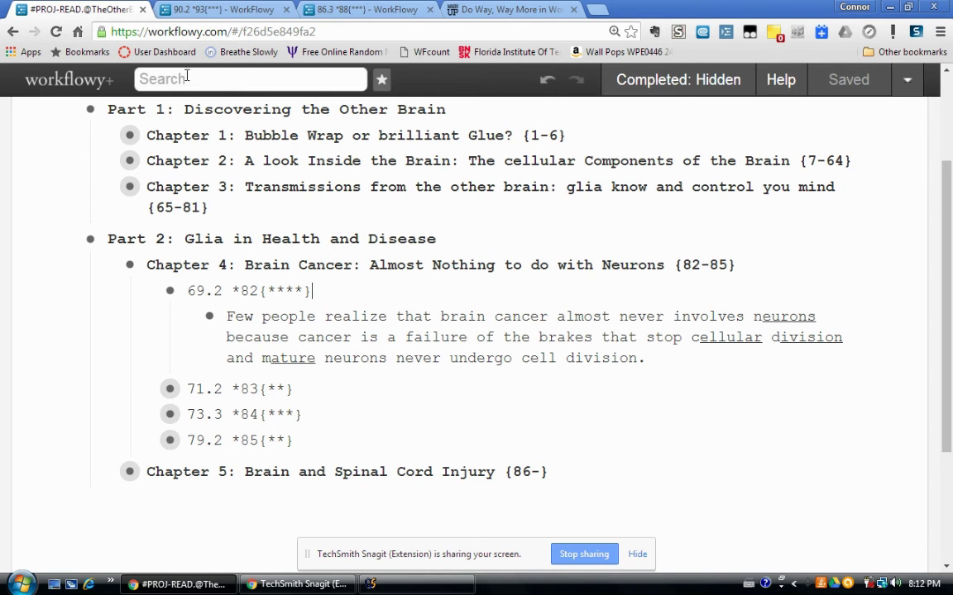
type("*")
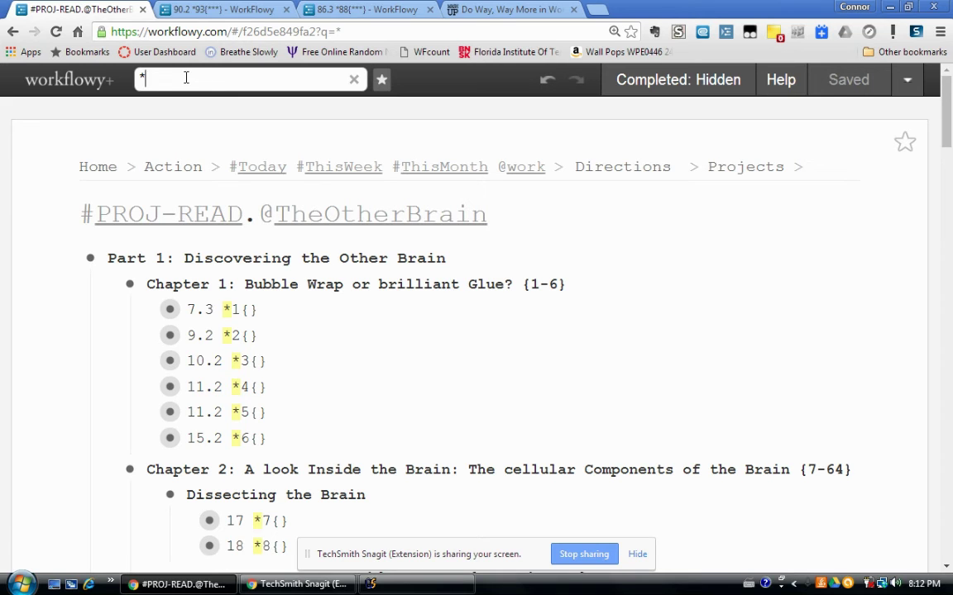
type("71")
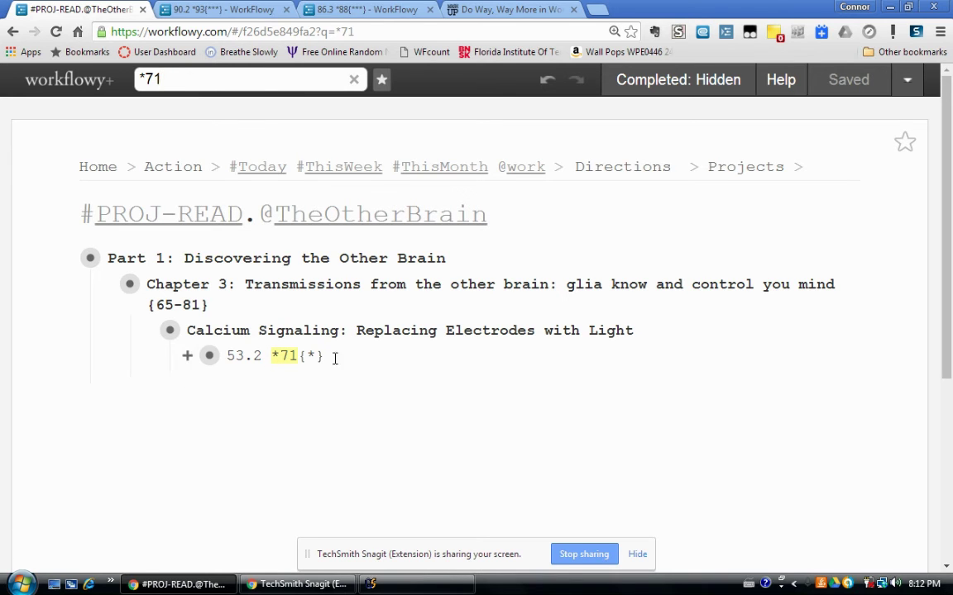
left_click(191, 365)
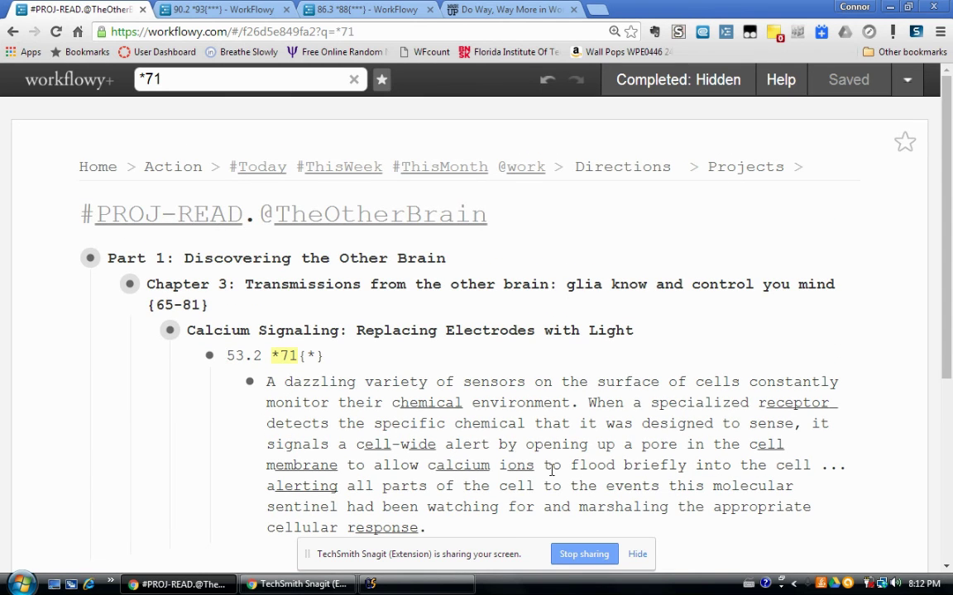
Turn the "blacked out words (U)" page style back on to hide the underlined words
left_click(678, 31)
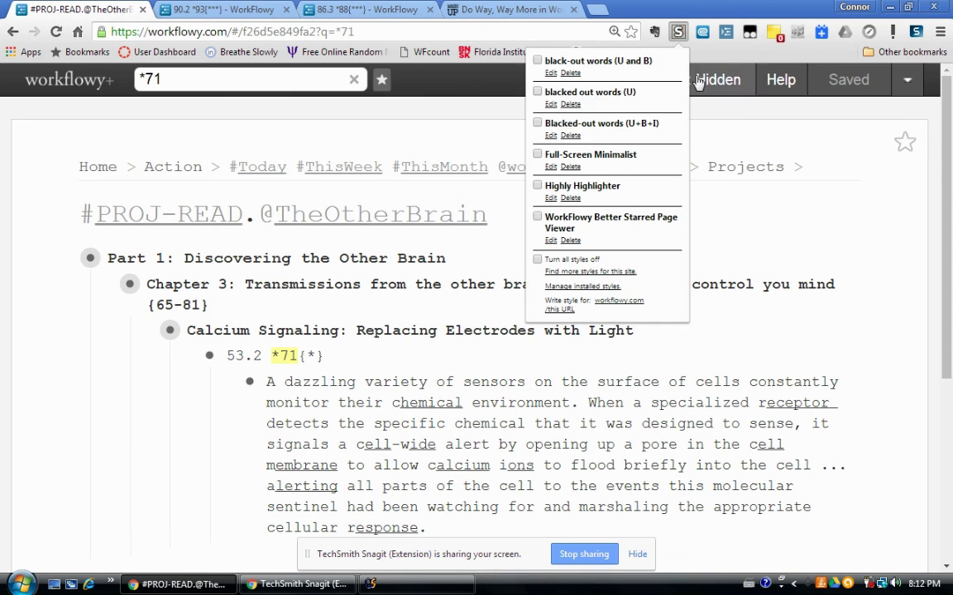
left_click(537, 92)
left_click(571, 403)
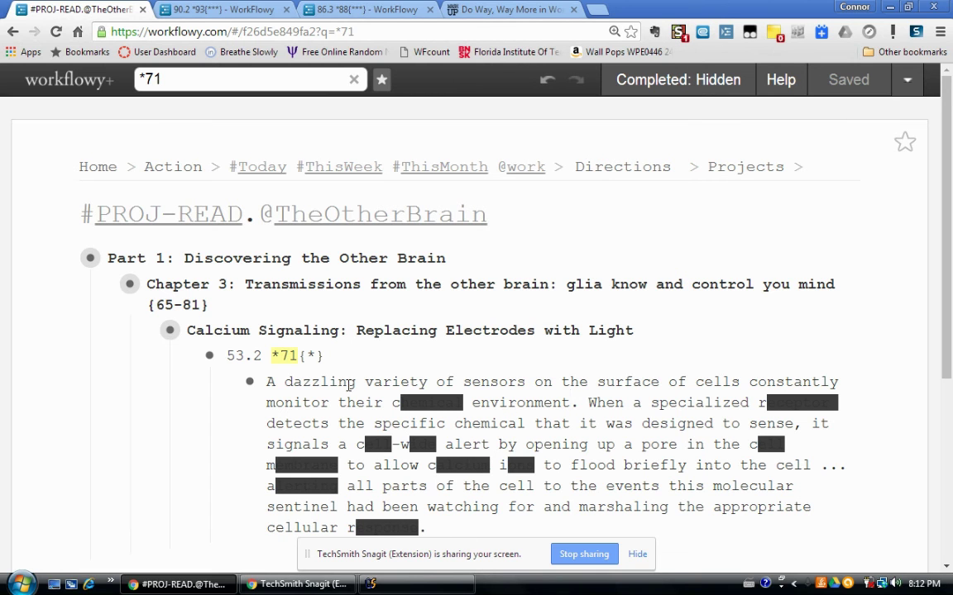
Review the blacked-out words in note 53.2 *71, remove the asterisk from its braces, and collapse the note
double_click(397, 403)
left_click(508, 402)
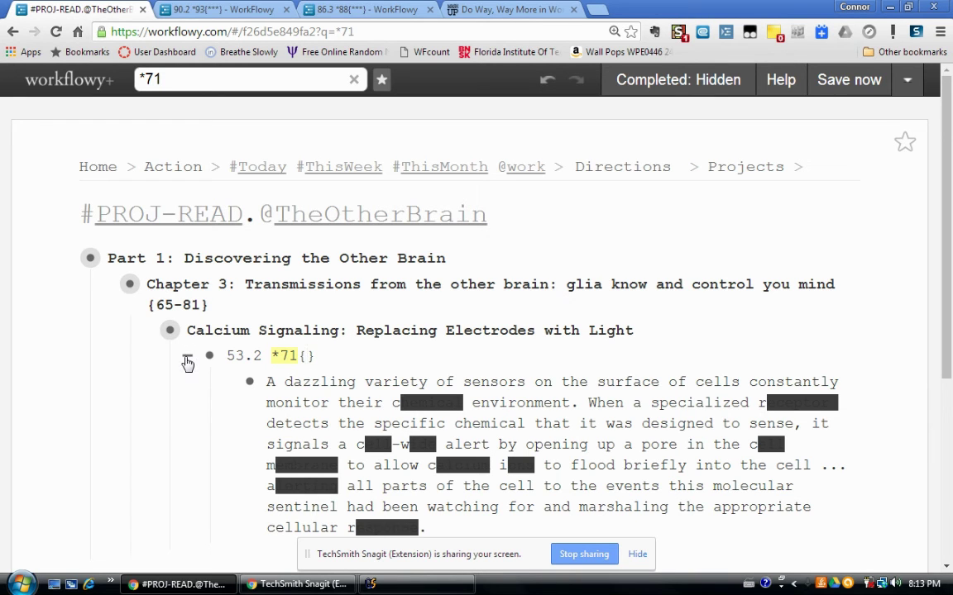
left_click(187, 361)
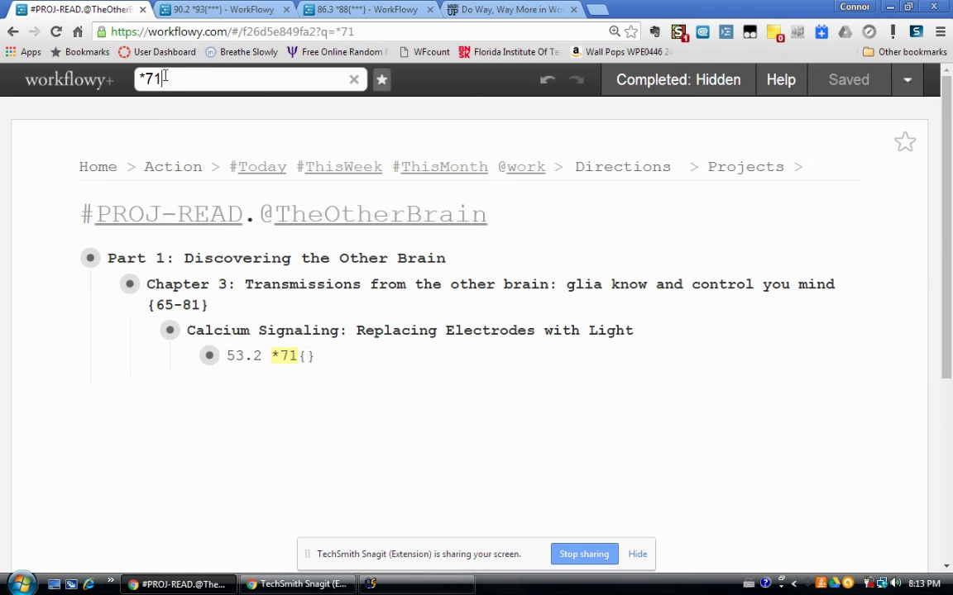
Change the outline search to "*77"
type("7")
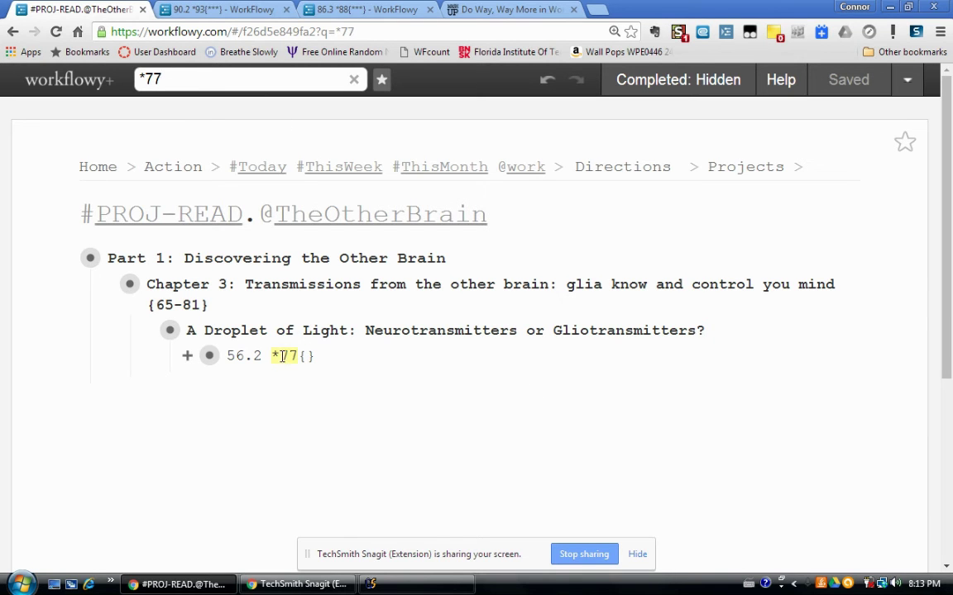
Expand note 56.2 *77 down to its blacked-out answers, read them, and collapse the note
left_click(187, 357)
left_click(228, 382)
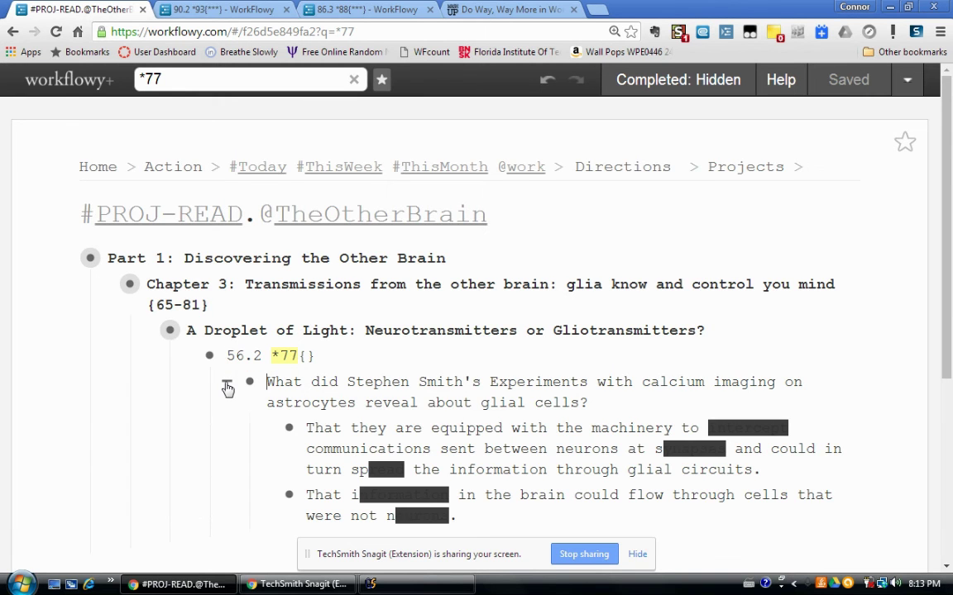
scroll(235, 389, "down", 1)
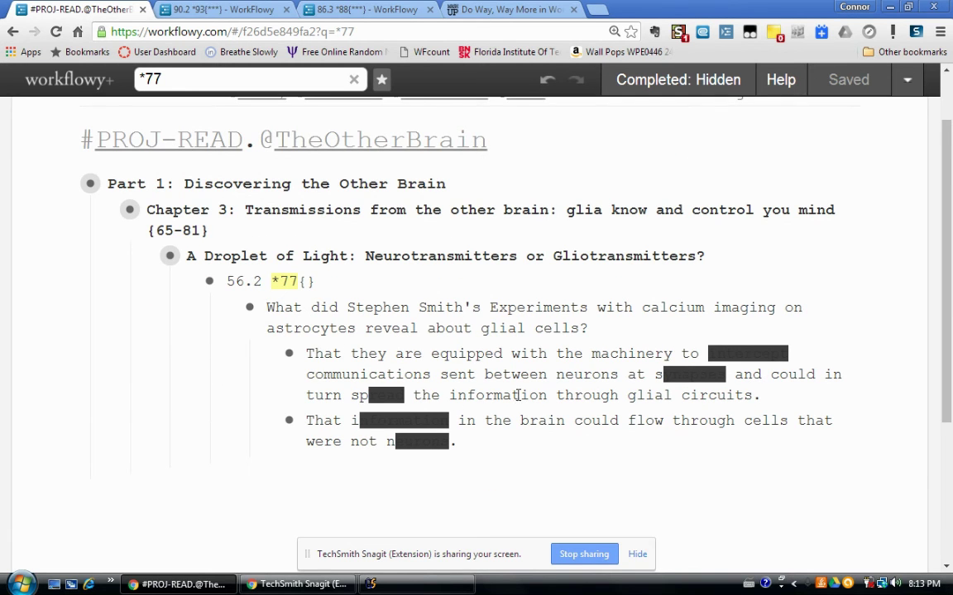
left_click(310, 282)
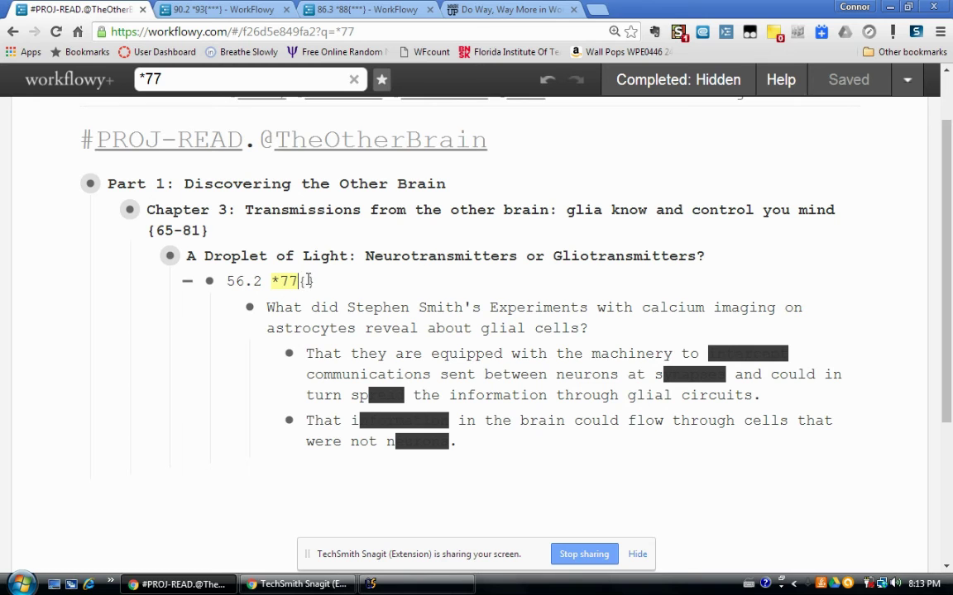
left_click(188, 287)
key("Home")
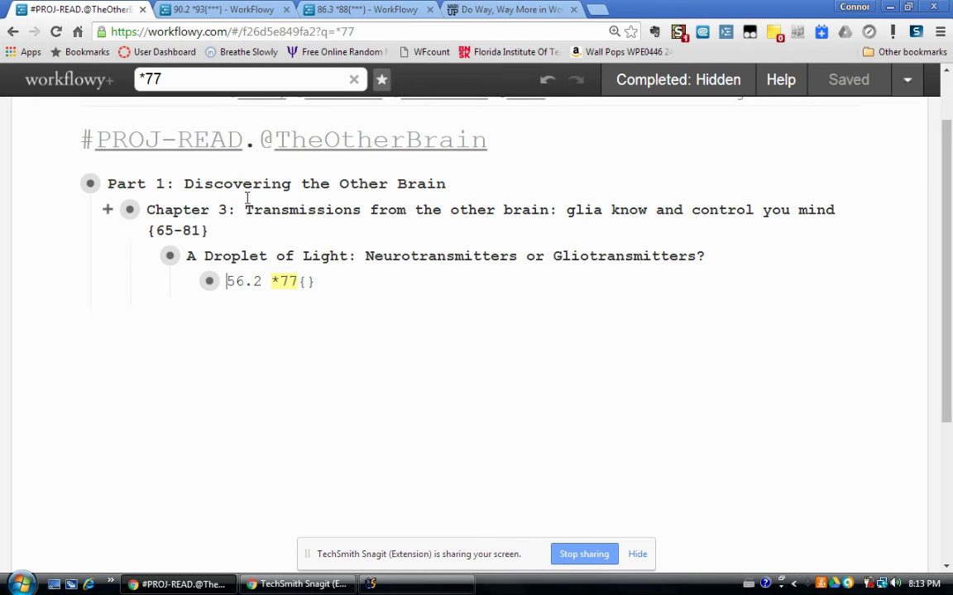
Highlight the "*77" number and the empty braces after it in the title of note 56.2
left_click_drag(317, 282, 301, 283)
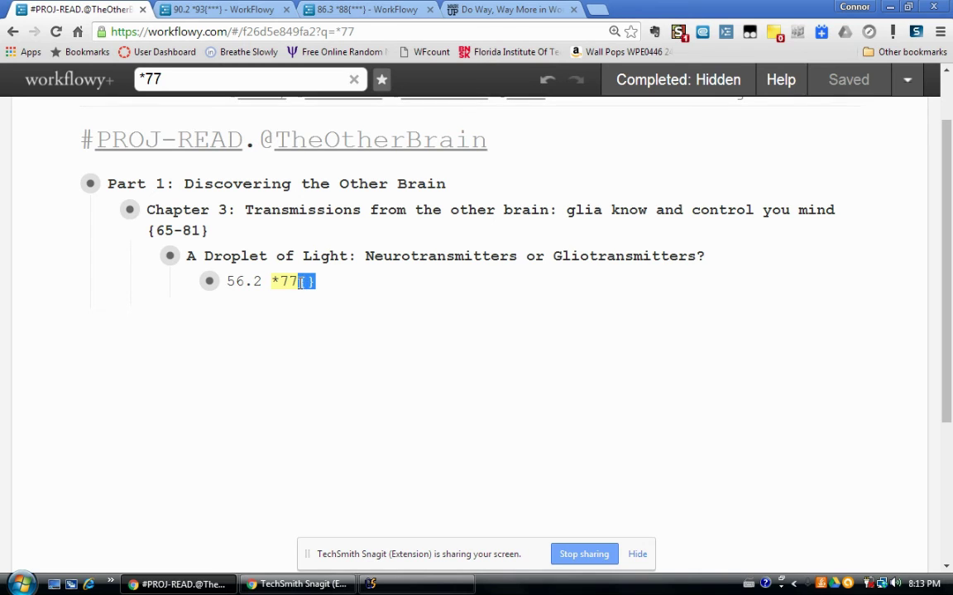
left_click(323, 276)
left_click(177, 77)
left_click_drag(279, 283, 316, 284)
left_click(306, 282)
left_click(463, 282)
Reopen note 56.2 *77 and review its question about calcium imaging on astrocytes, hiding and showing the blacked-out answers
left_click(187, 286)
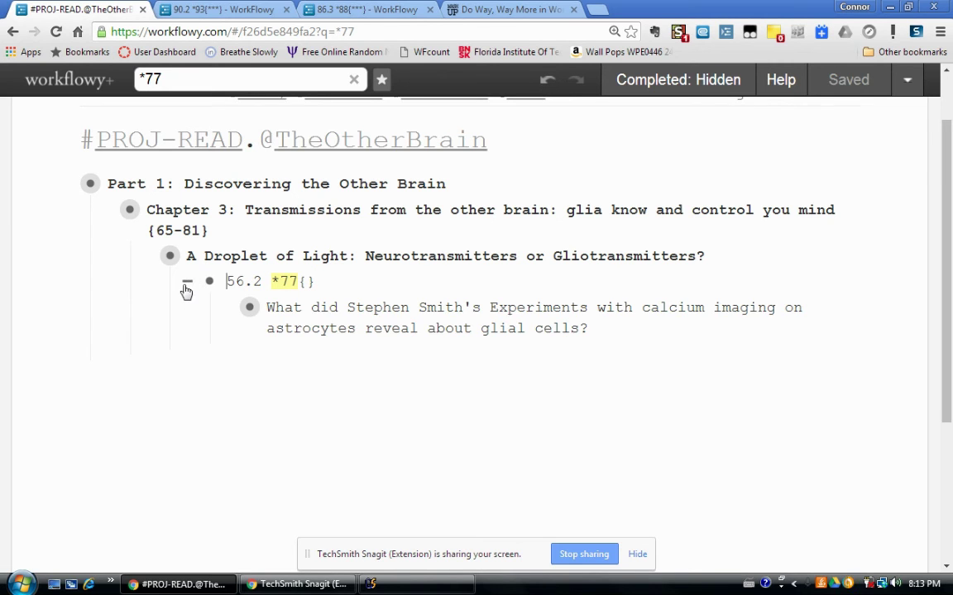
left_click(224, 308)
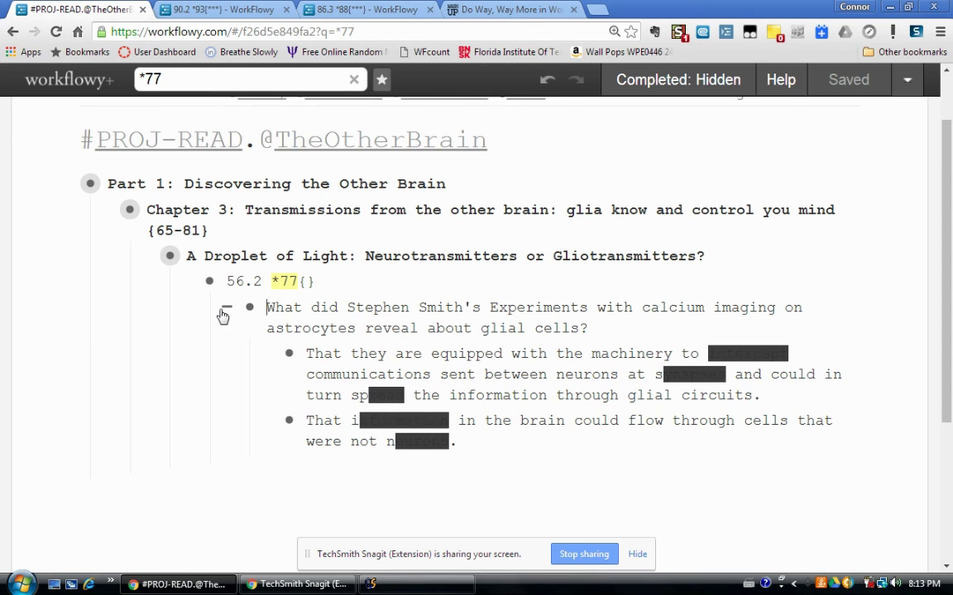
scroll(453, 417, "down", 1)
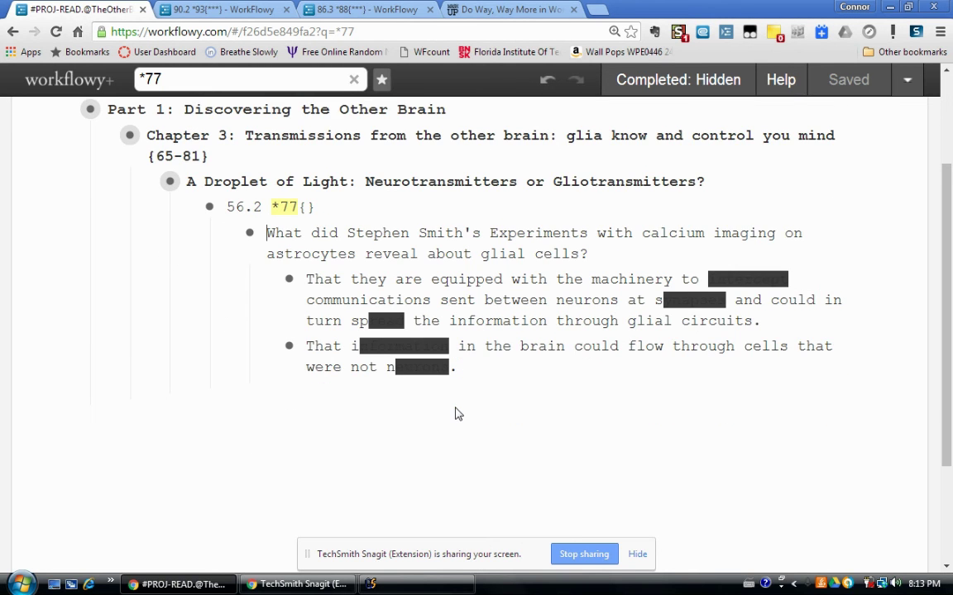
scroll(459, 414, "up", 1)
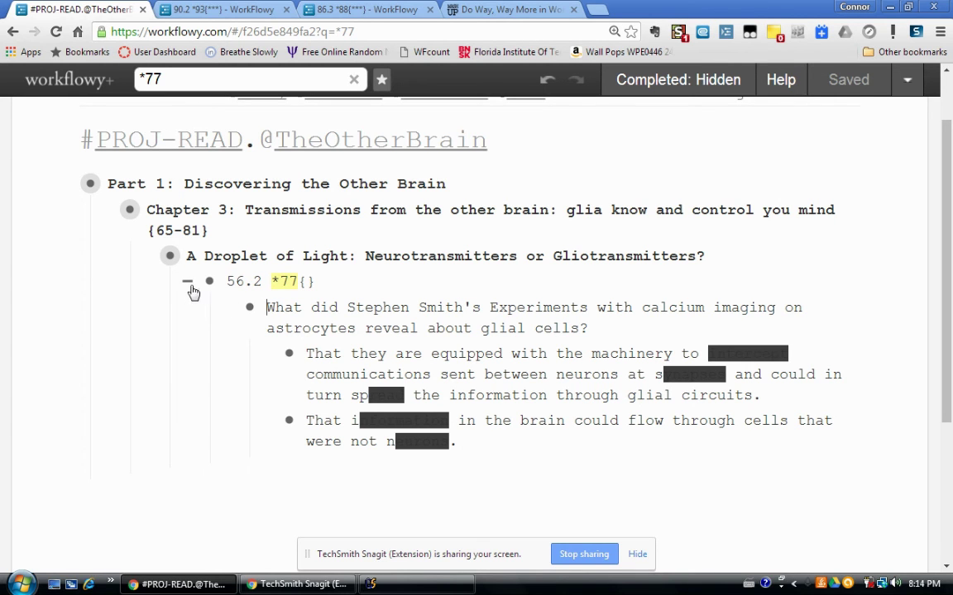
left_click(189, 283)
left_click(188, 283)
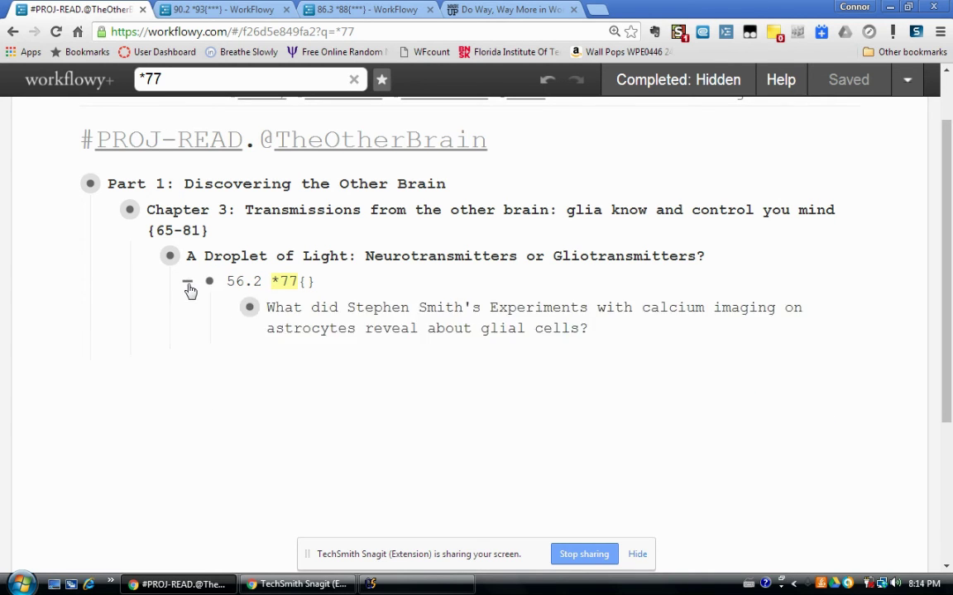
left_click(224, 311)
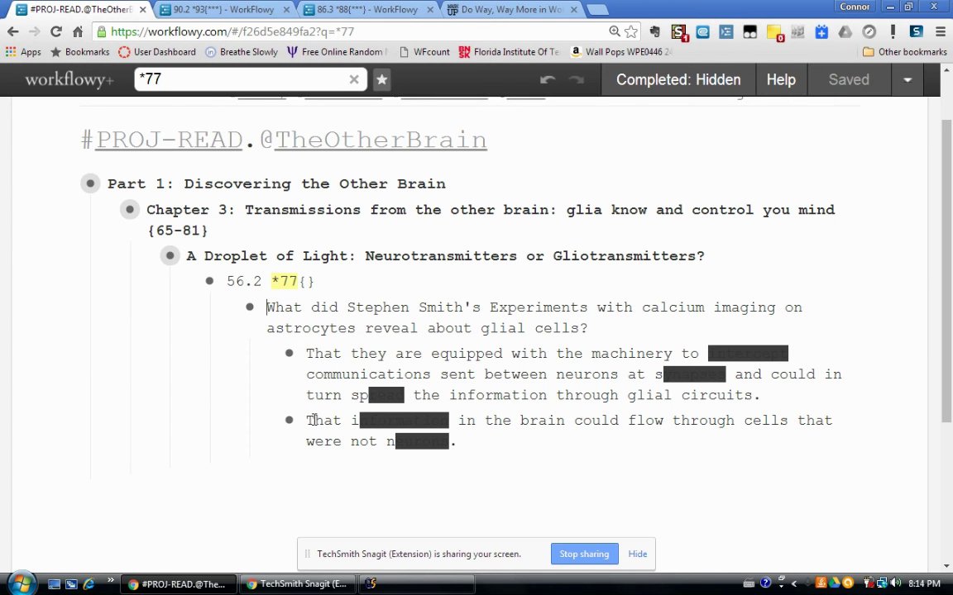
left_click(227, 313)
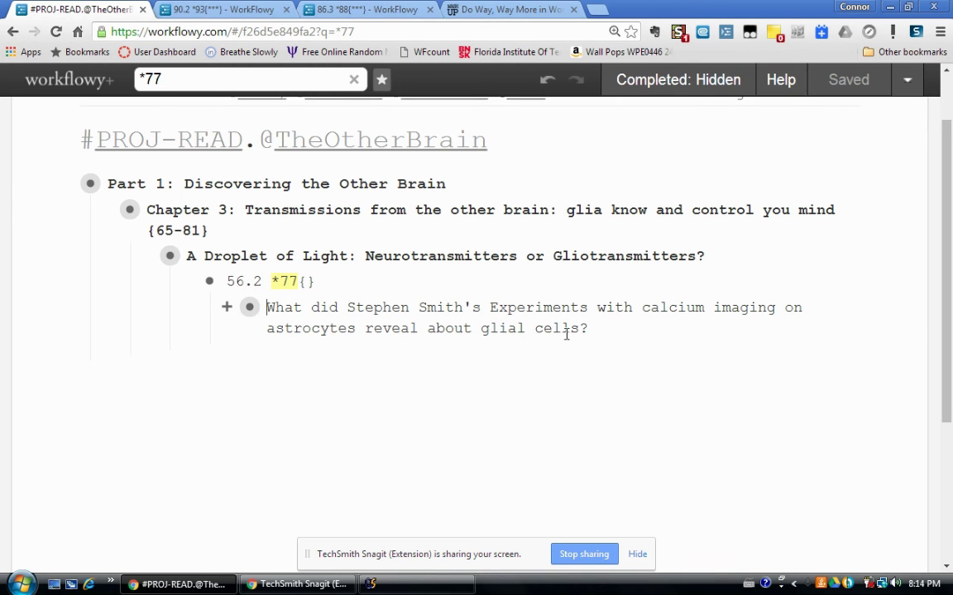
left_click(226, 308)
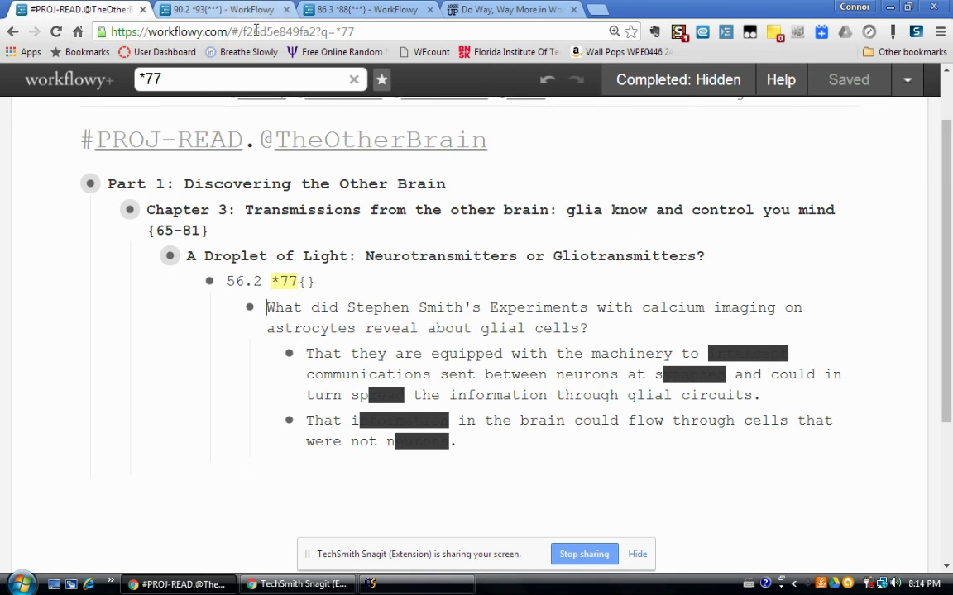
In the tab for note 90.2 *93, turn off the "blacked out words (U)" style and highlight the bold letters in "severed"
left_click(226, 12)
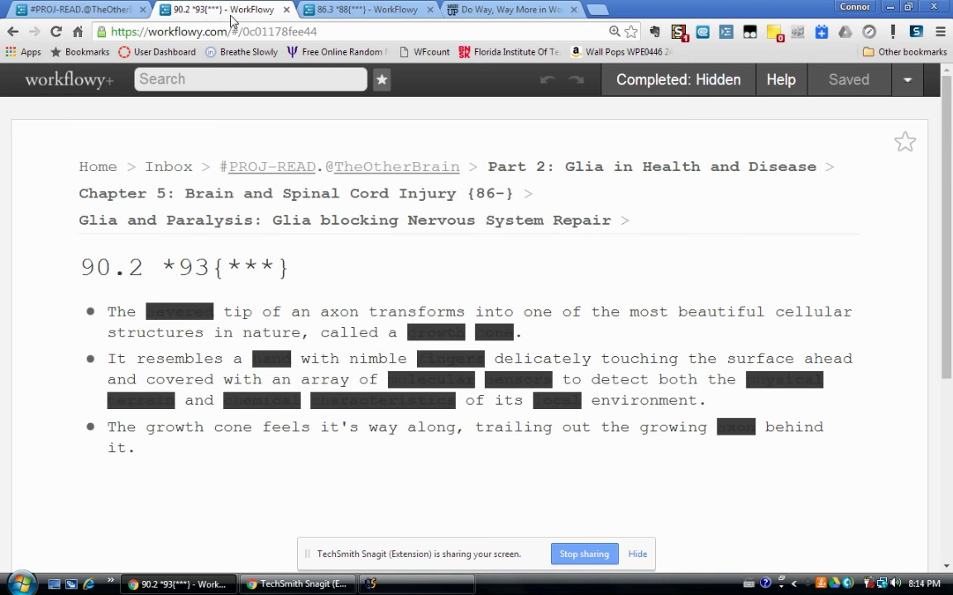
left_click(683, 35)
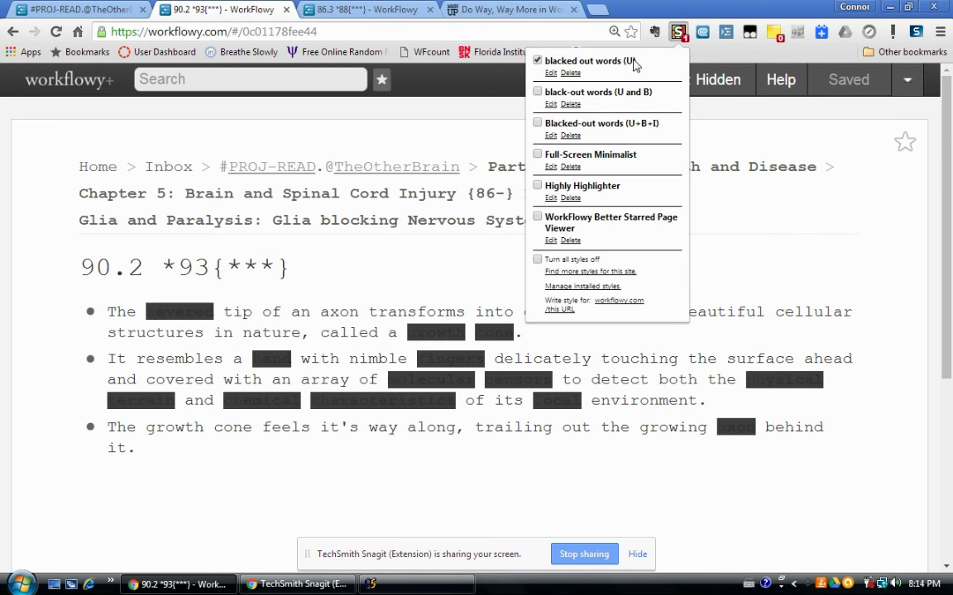
left_click(538, 62)
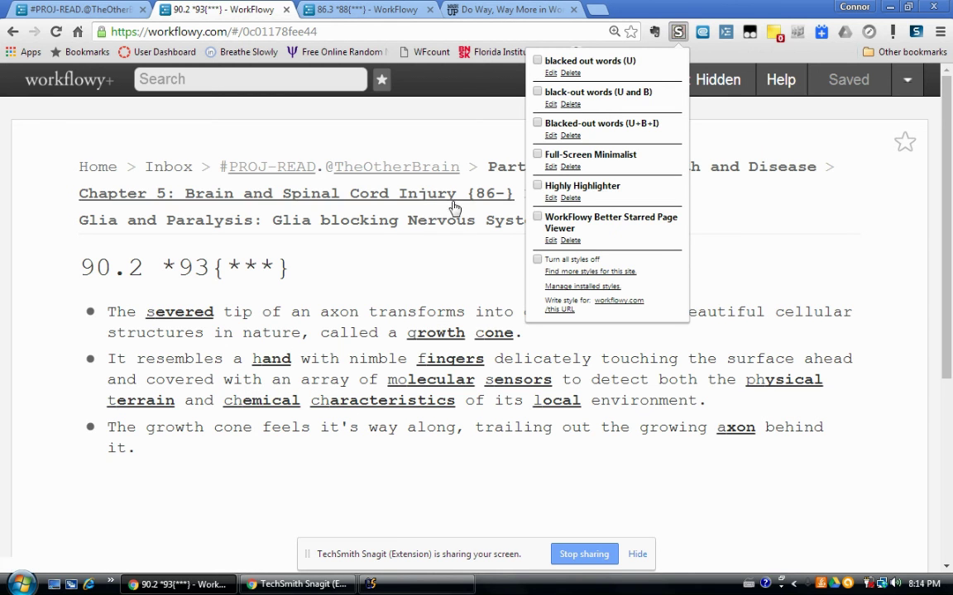
left_click(361, 312)
scroll(363, 392, "down", 1)
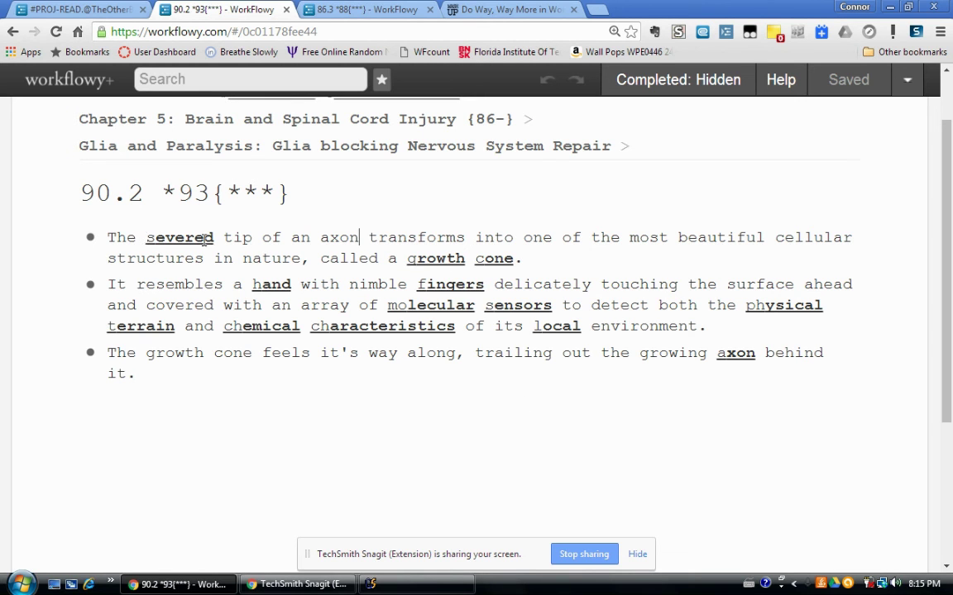
left_click_drag(155, 240, 205, 239)
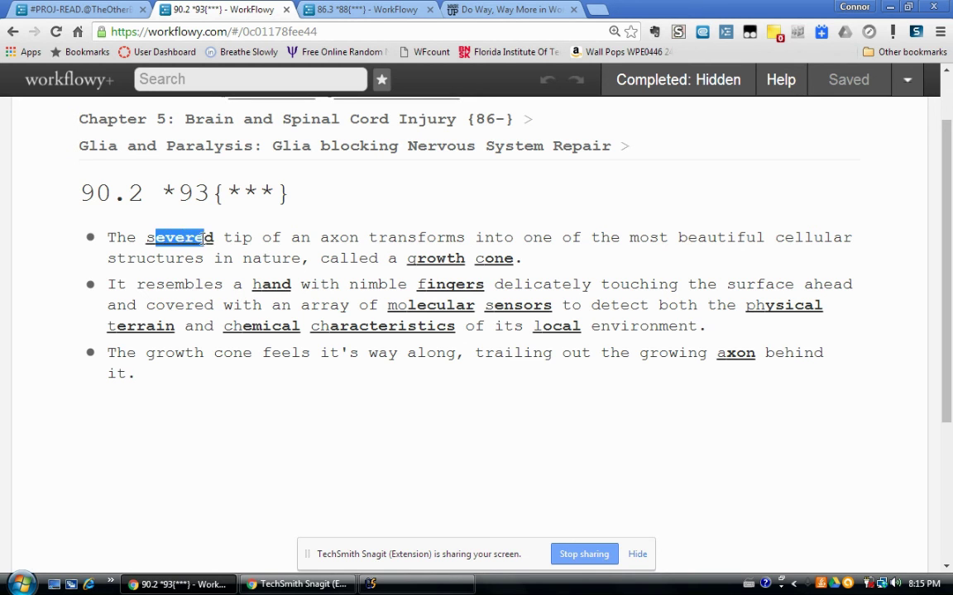
left_click(149, 239)
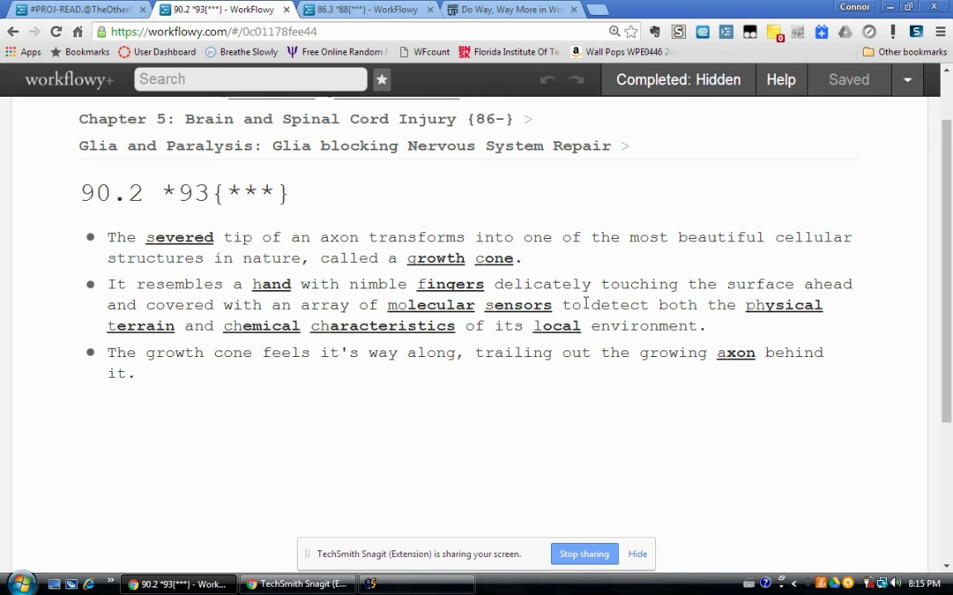
Turn on the "black-out words (U and B)" style and highlight "severed" and "growth" to reveal their hidden letters
left_click(683, 37)
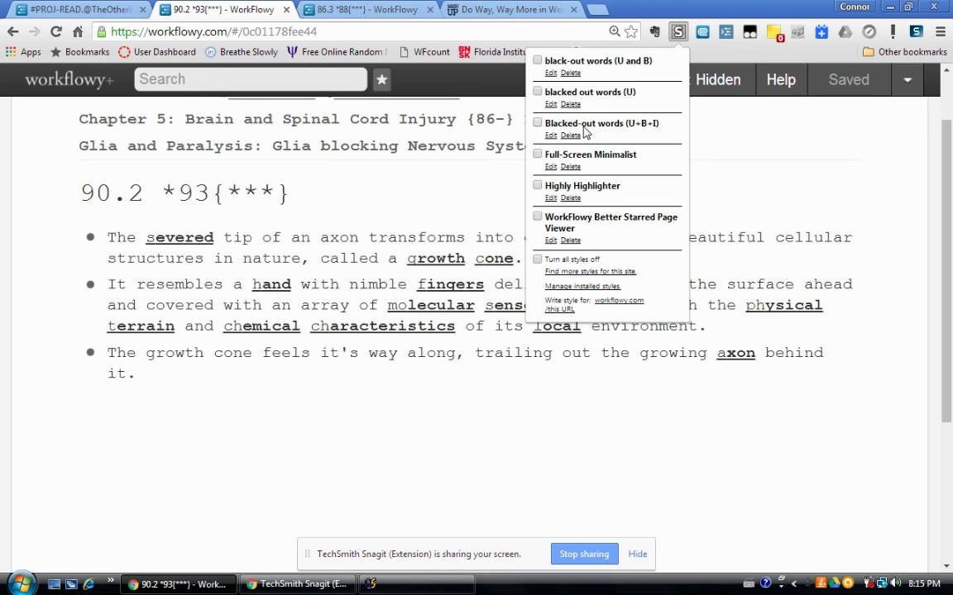
left_click(537, 61)
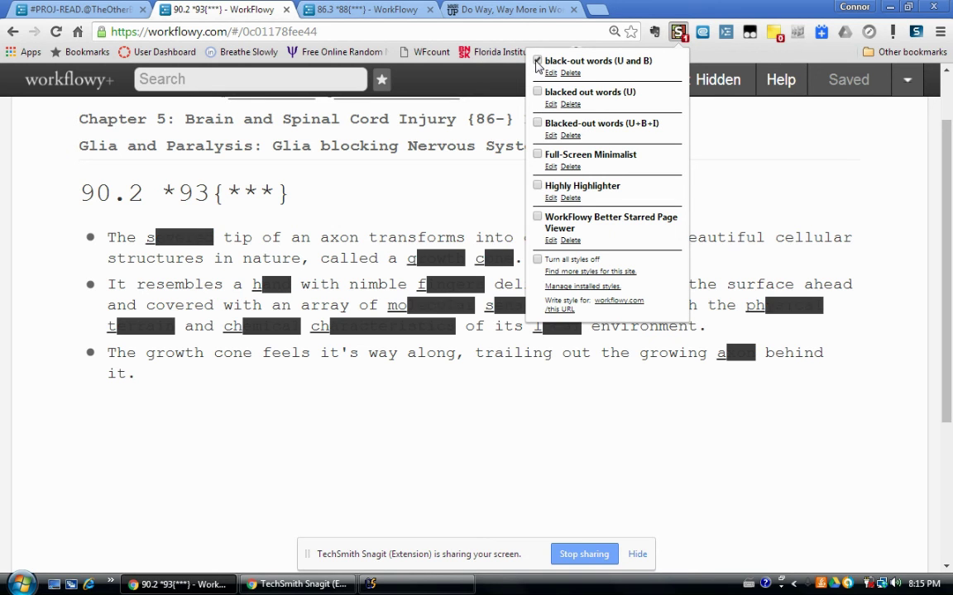
left_click(149, 239)
left_click_drag(147, 239, 215, 238)
left_click(244, 256)
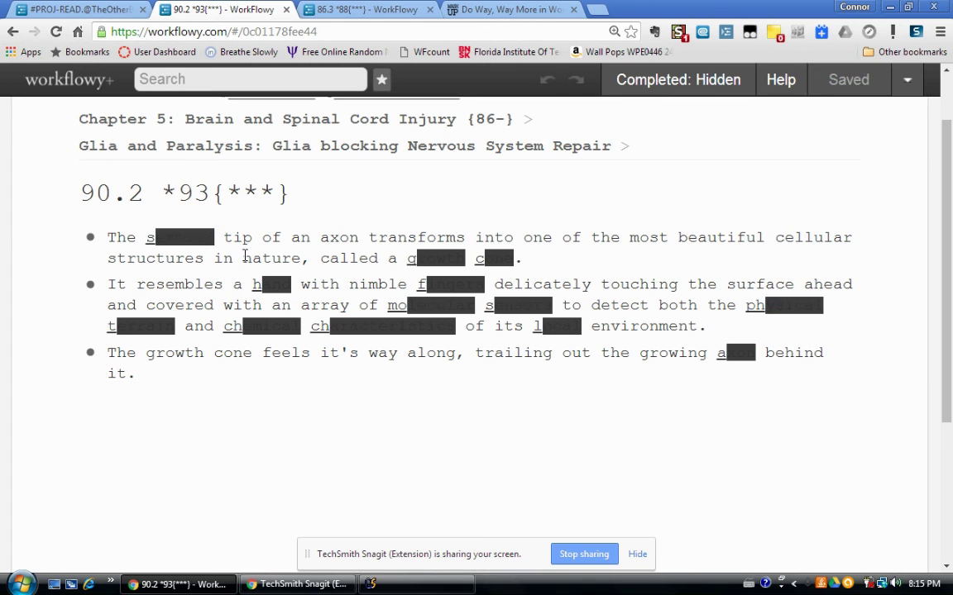
left_click_drag(409, 262, 469, 258)
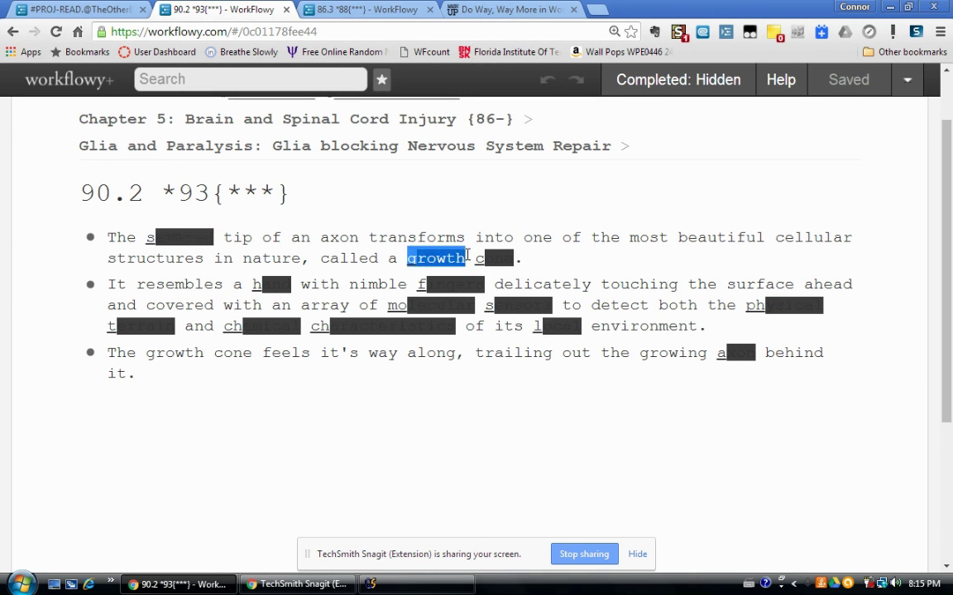
left_click(467, 255)
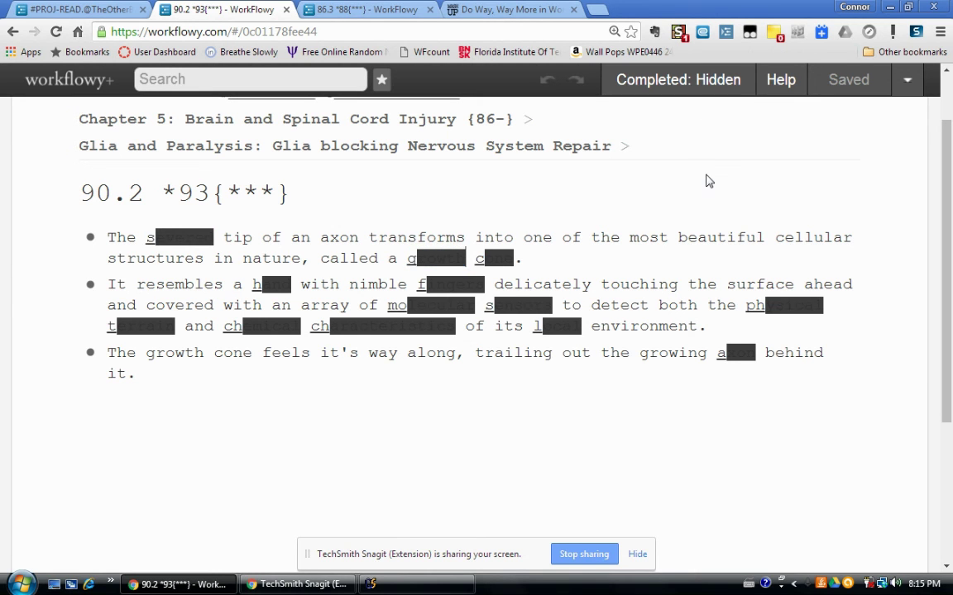
Also turn on the "blacked out words (U)" style to hide the first letters of the underlined words in note 90.2
left_click(678, 32)
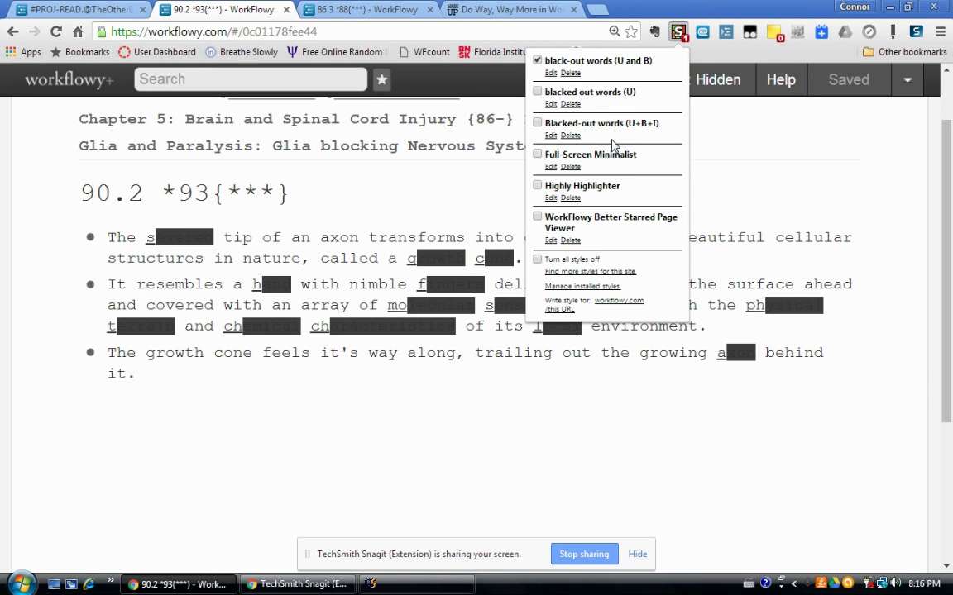
left_click(538, 92)
left_click(277, 240)
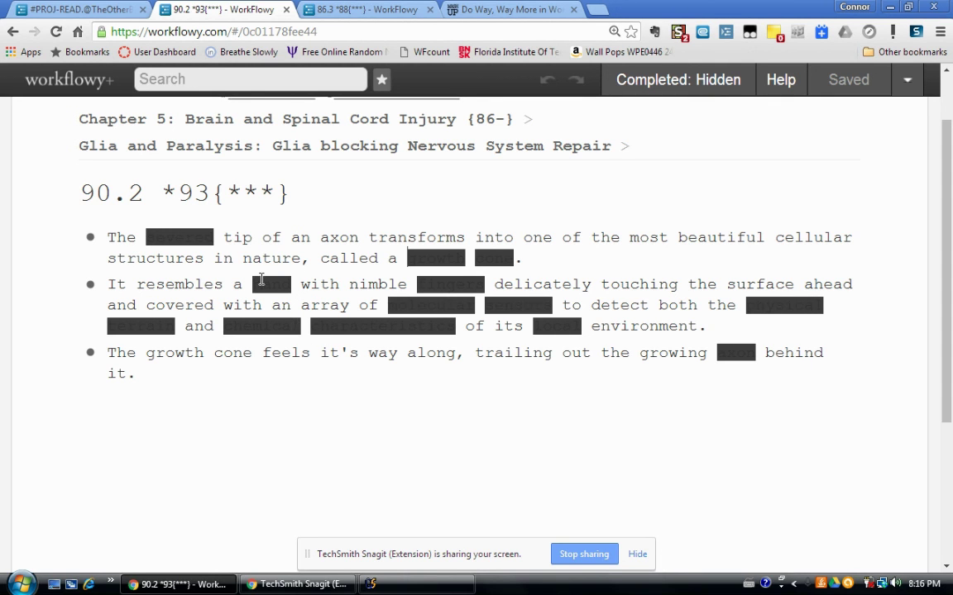
Switch to the tab for note 86.3 *88 and turn off both the "blacked out words (U)" and "black-out words (U and B)" styles
left_click(336, 9)
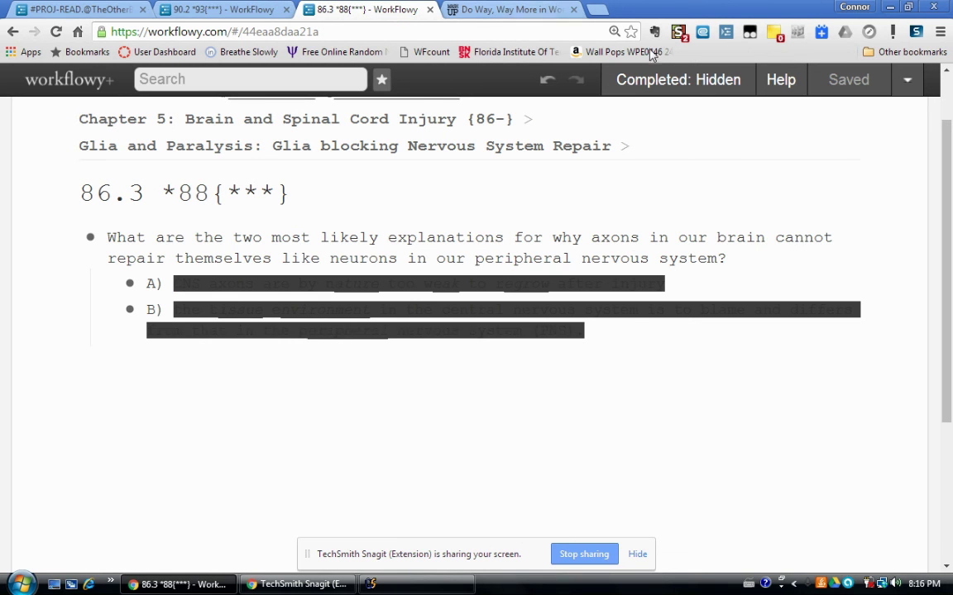
left_click(679, 35)
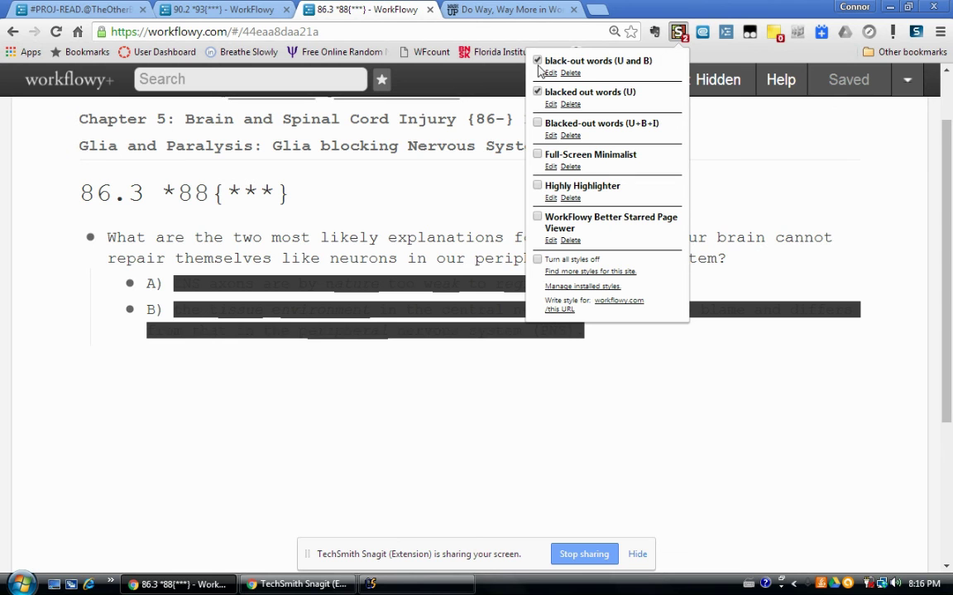
left_click(537, 91)
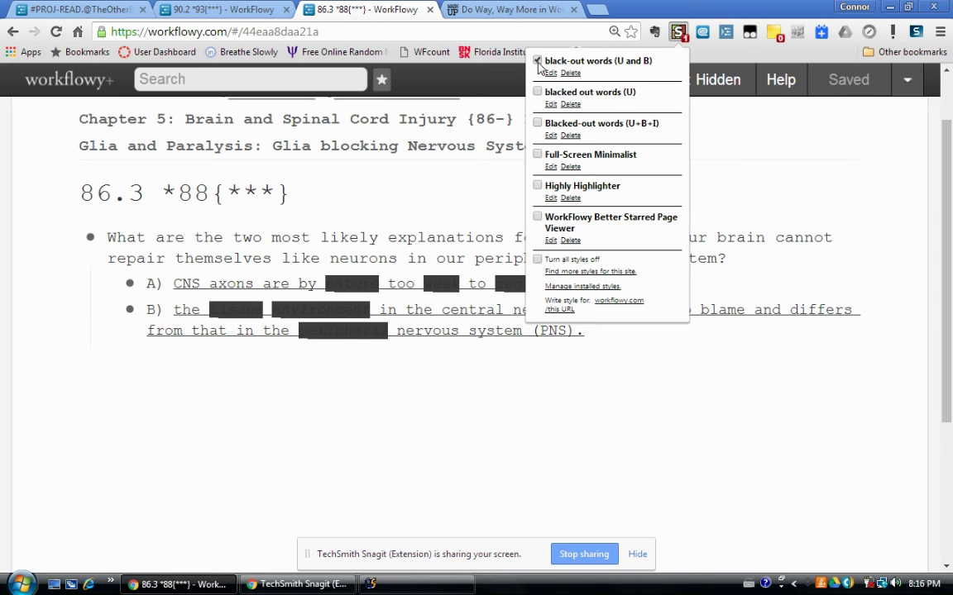
left_click(538, 62)
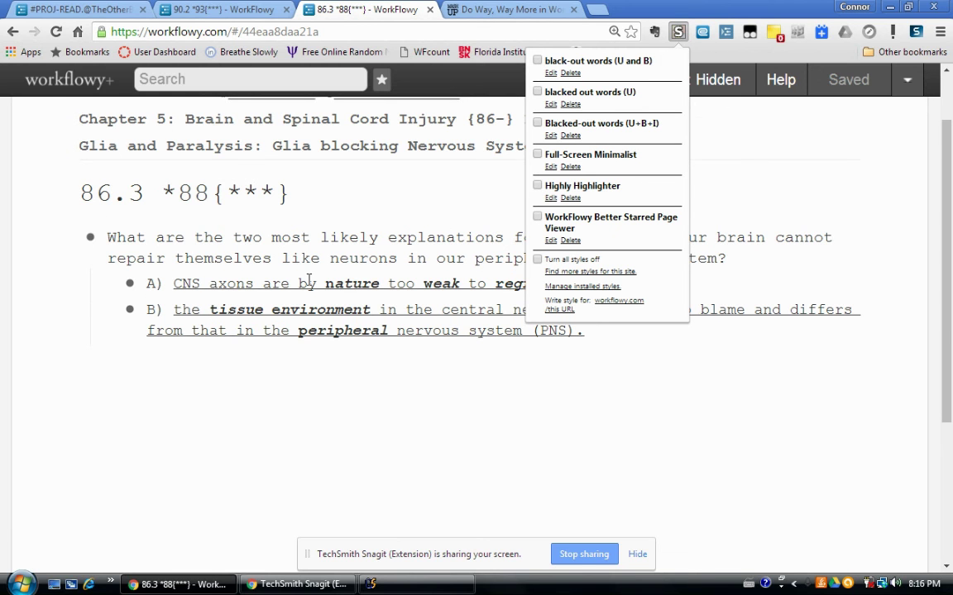
scroll(309, 282, "down", 1)
left_click(233, 183)
scroll(352, 255, "up", 1)
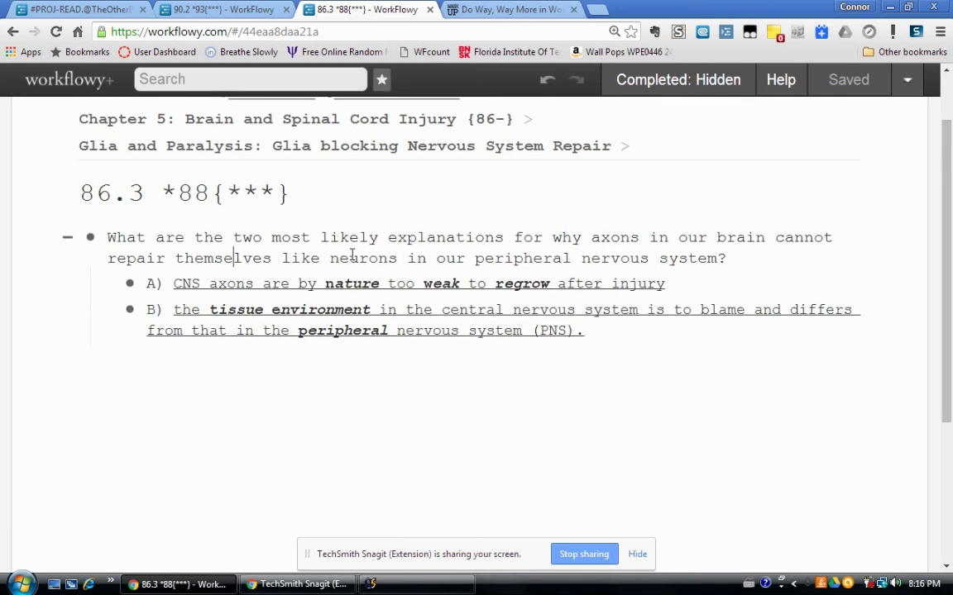
scroll(387, 258, "up", 1)
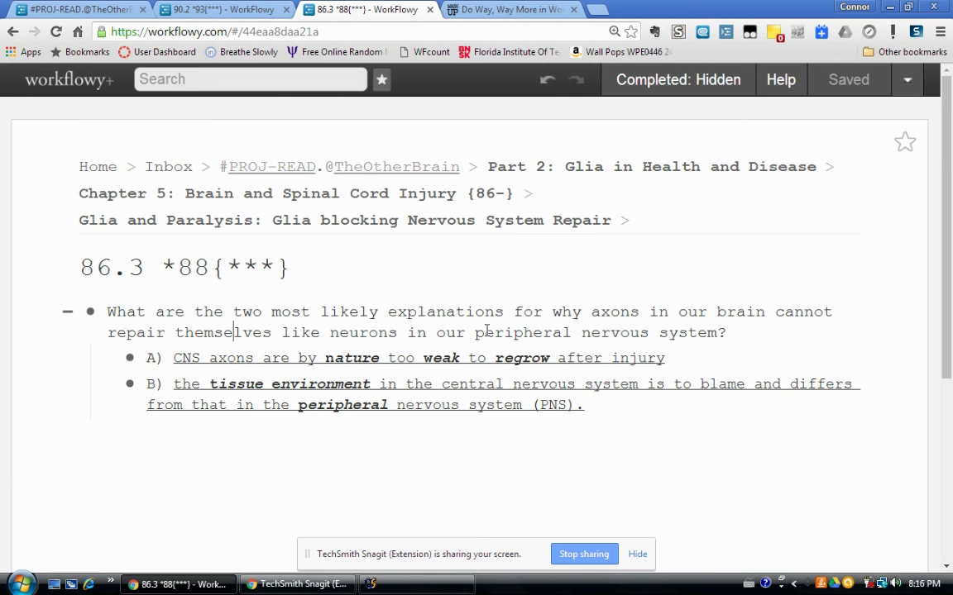
Turn on the "Blacked-out words (U+B+I)" style, plus "black-out words (U and B)", to hide the keywords in note 86.3's answers
left_click(678, 31)
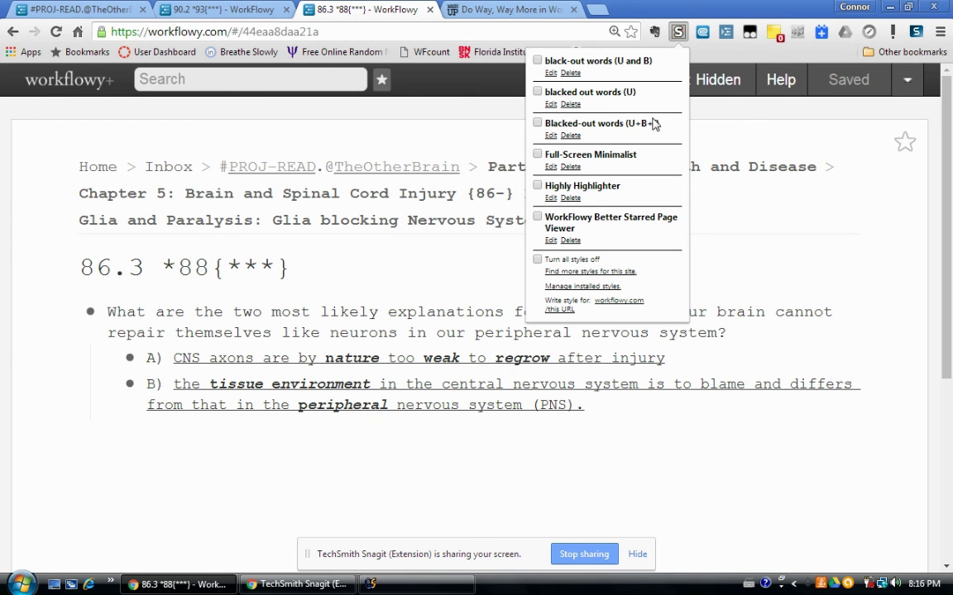
left_click(538, 124)
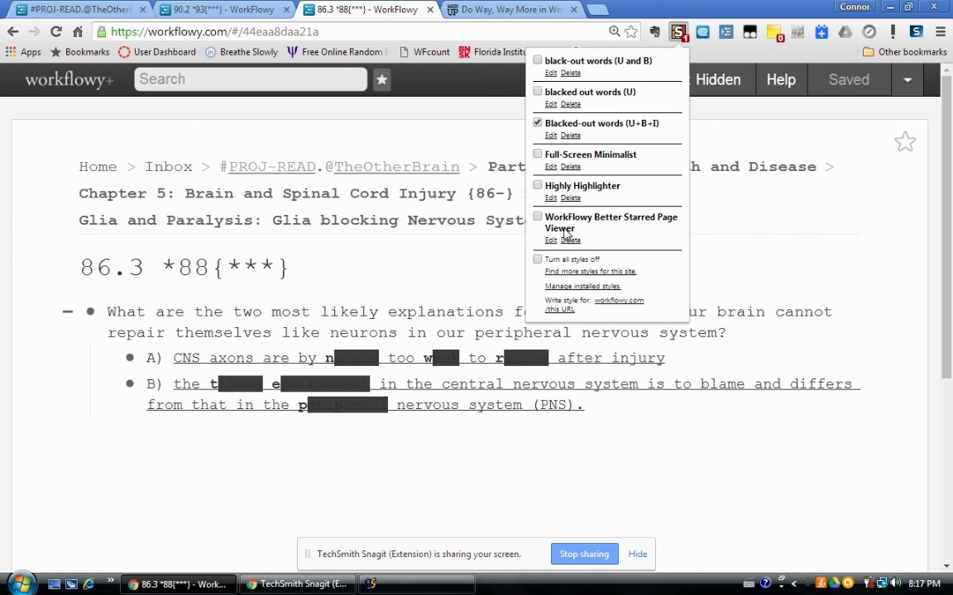
left_click(538, 61)
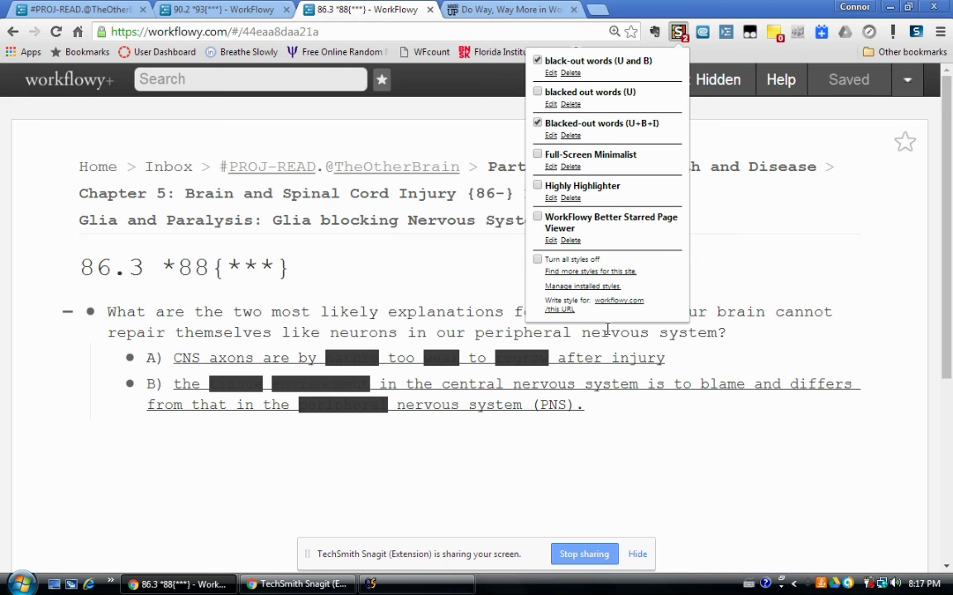
Also turn on the "blacked out words (U)" style to hide note 86.3's underlined answers A and B entirely
left_click(538, 94)
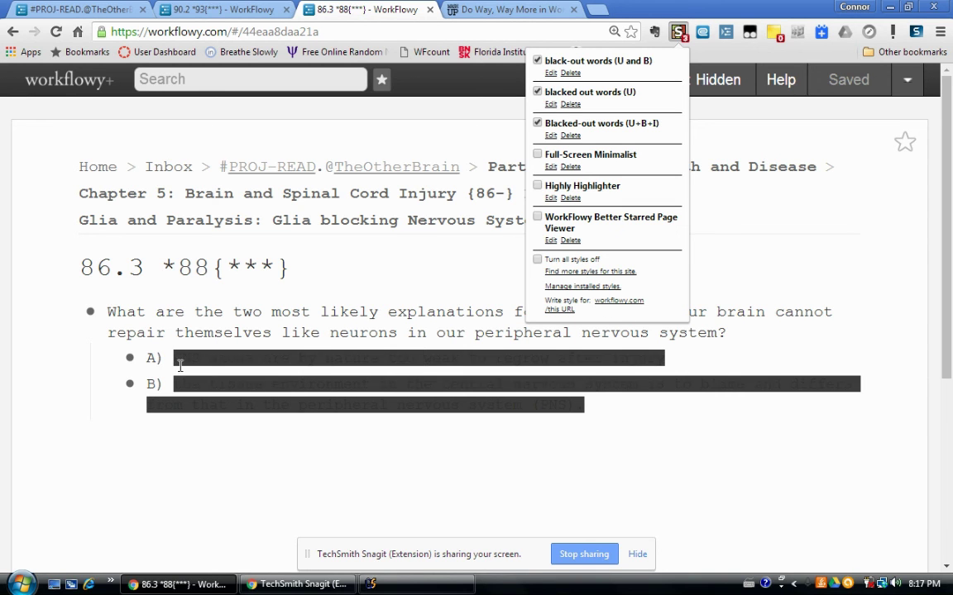
left_click(637, 420)
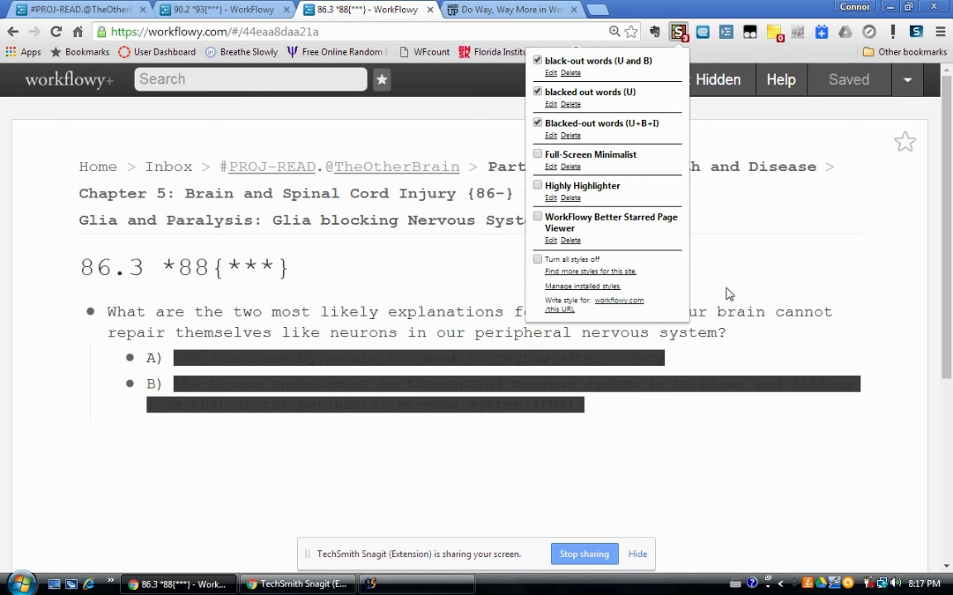
left_click(726, 311)
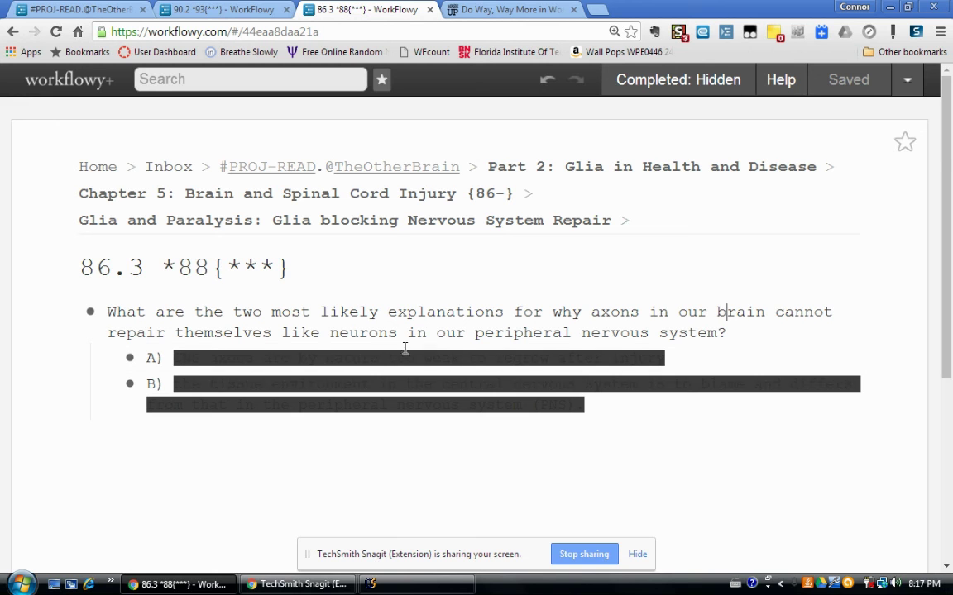
Turn off the "blacked out words (U)" and "black-out words (U and B)" styles, keeping only "Blacked-out words (U+B+I)" to show the keywords' first letters
left_click(677, 33)
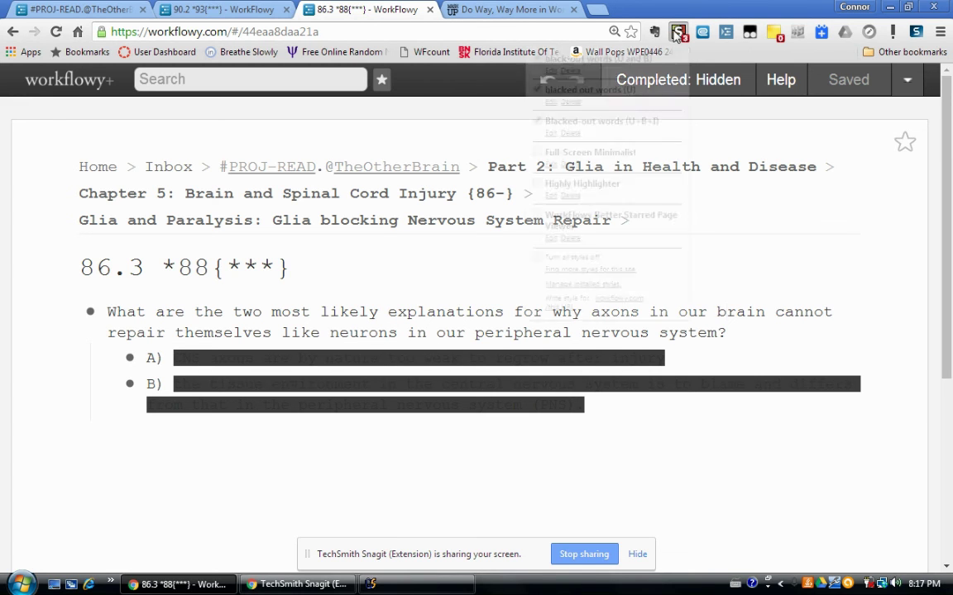
left_click(537, 92)
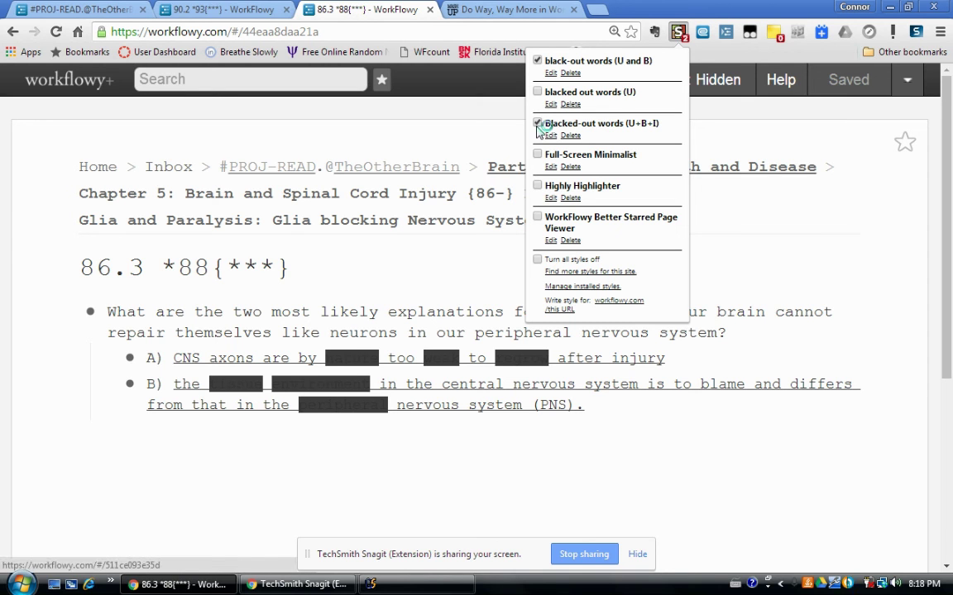
left_click(538, 61)
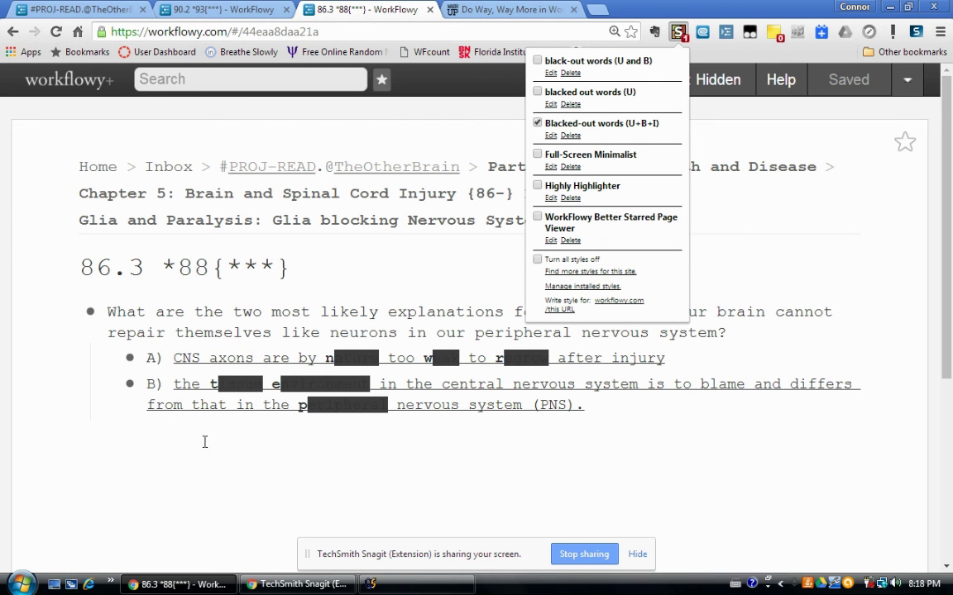
left_click(780, 333)
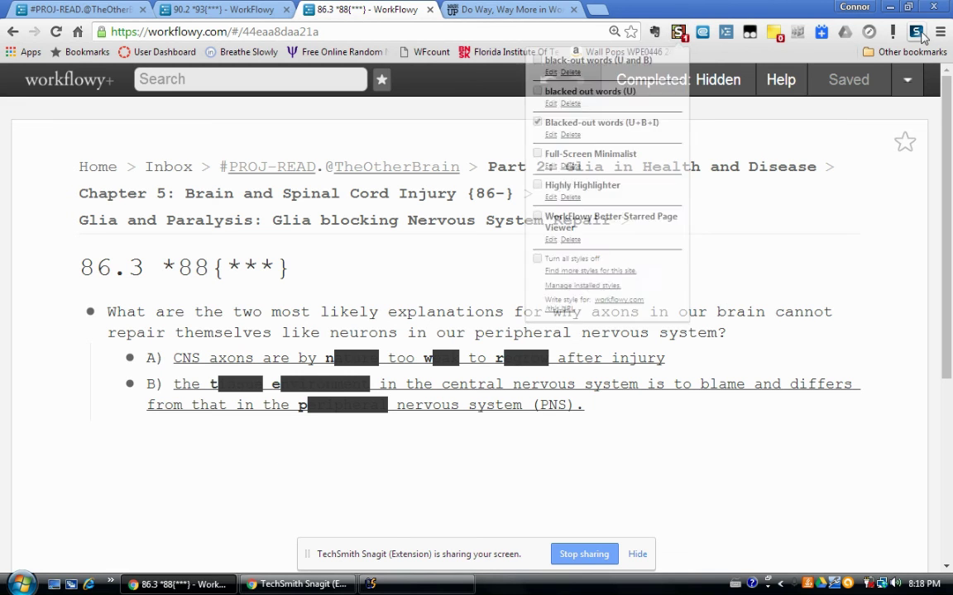